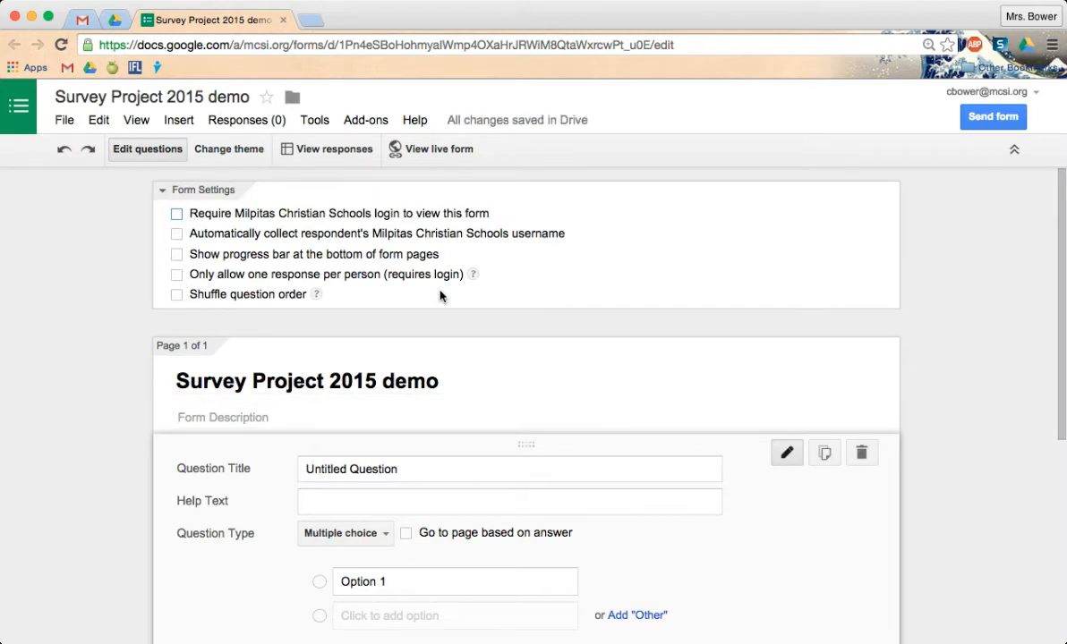
Replace the first question's placeholder title with "Are you a student at Milpitas Christian School?"
scroll(439, 296, down, 2)
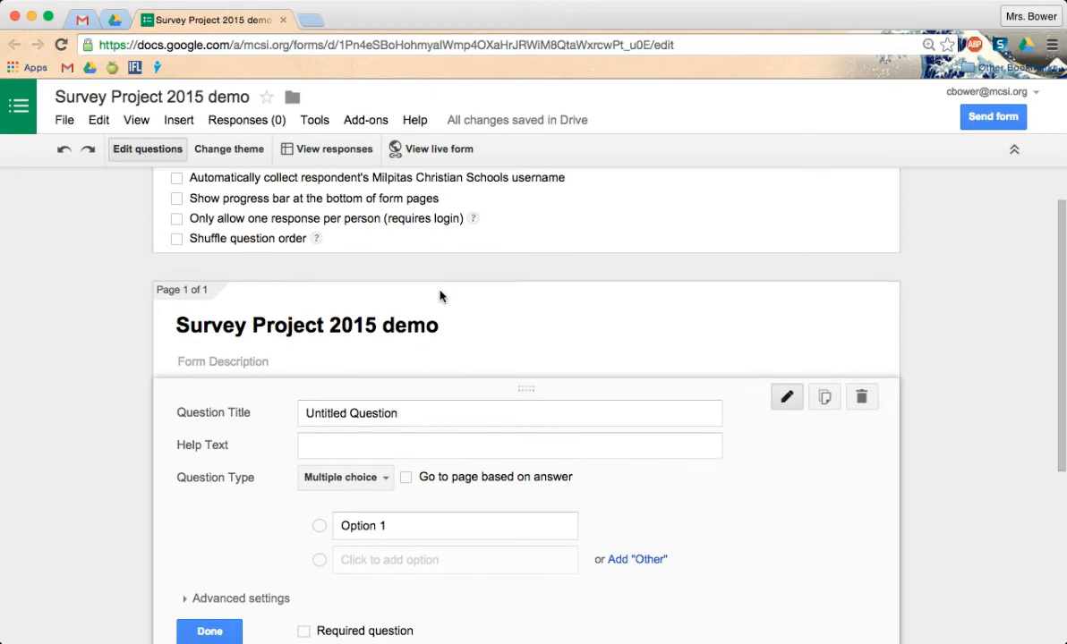
click(444, 411)
key(BackSpace)
key(BackSpace)
key(BackSpace)
key(BackSpace)
key(BackSpace)
key(BackSpace)
key(BackSpace)
key(BackSpace)
key(BackSpace)
key(BackSpace)
key(BackSpace)
key(BackSpace)
key(BackSpace)
key(BackSpace)
key(BackSpace)
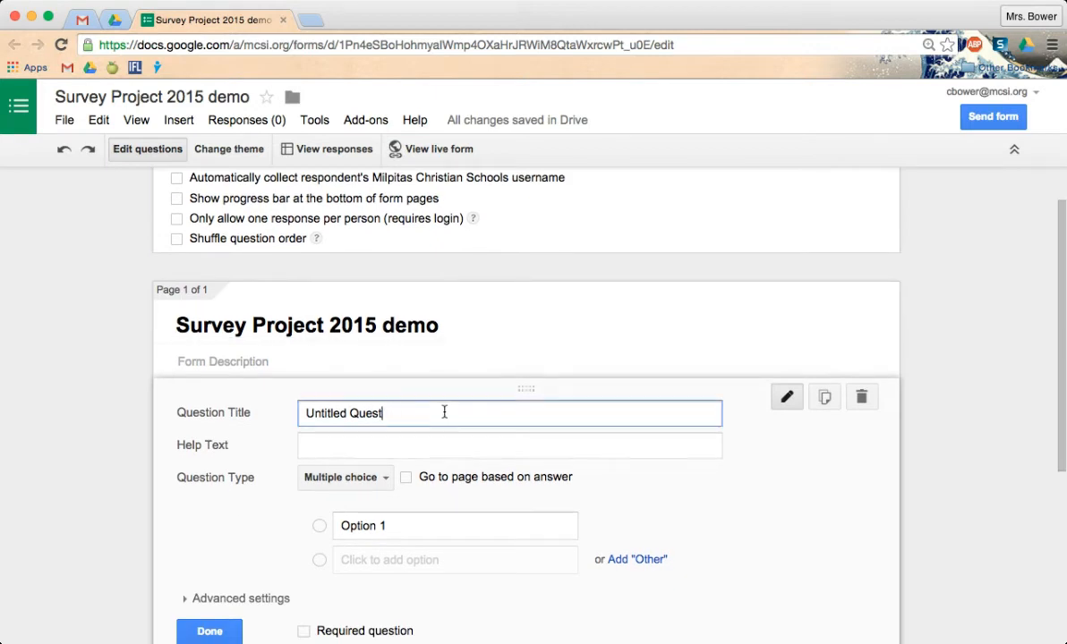
key(BackSpace)
key(BackSpace)
text(A)
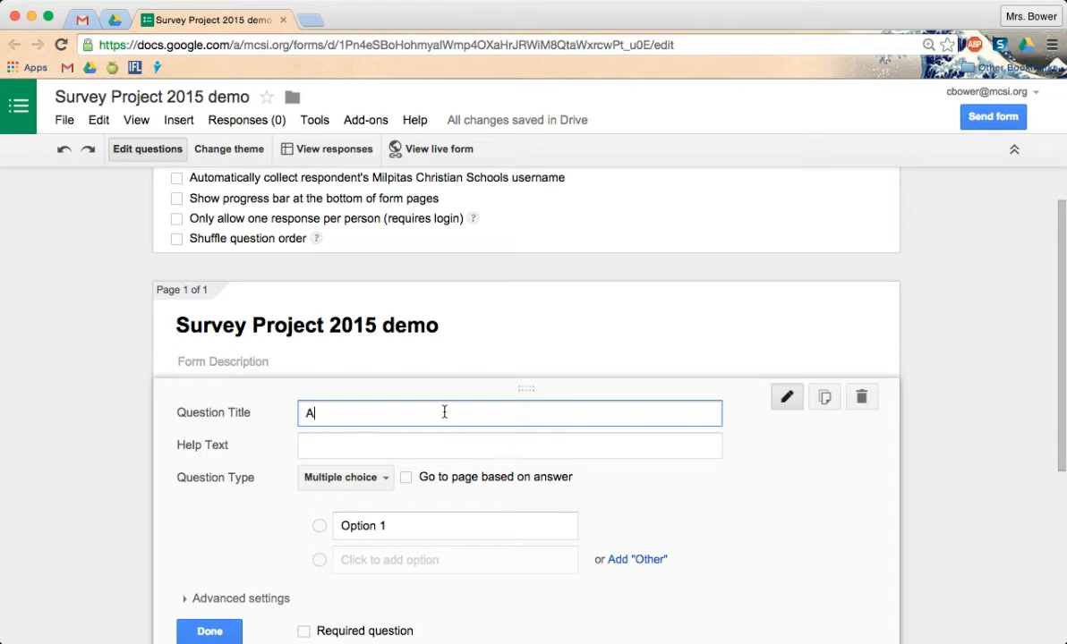
text(re you a student at Milpitas Christian School?)
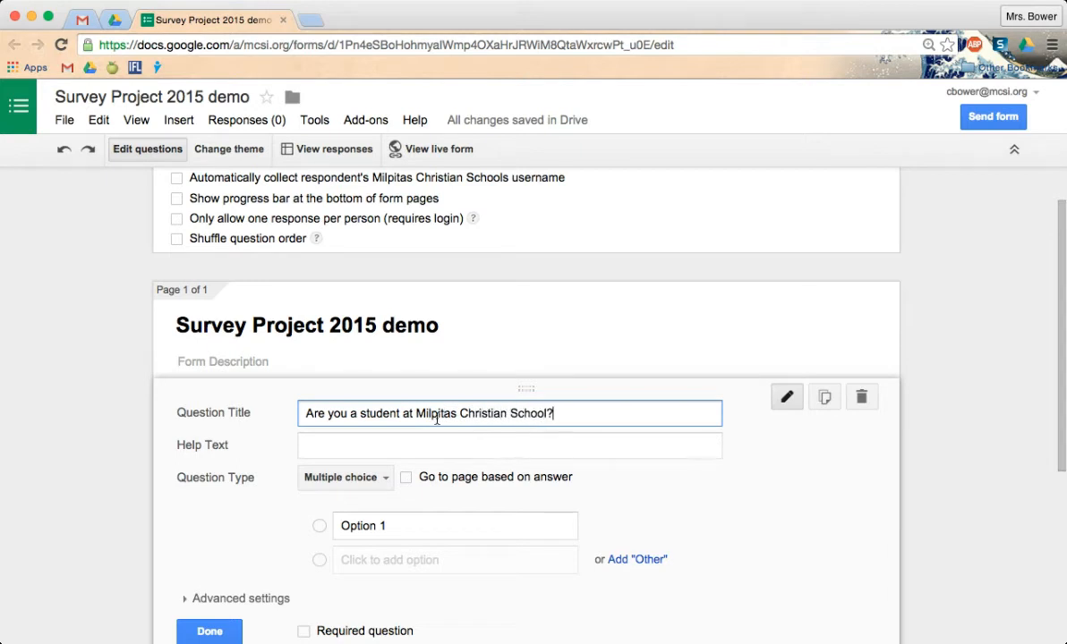
Give the Milpitas Christian School question two answer options, "Yes" and "No"
click(408, 535)
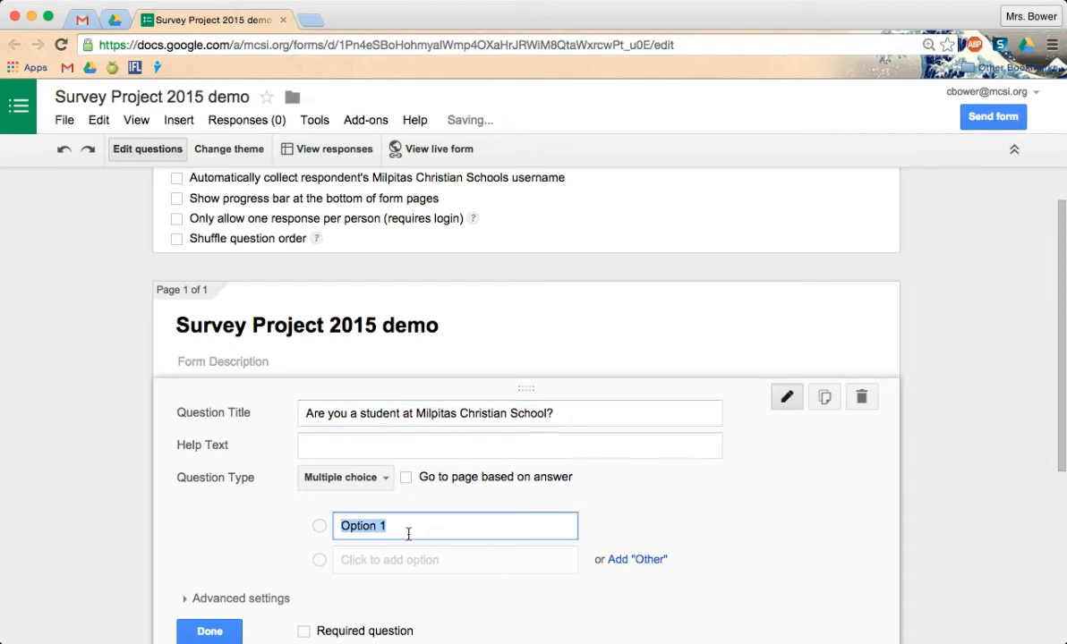
text(Yes)
click(388, 569)
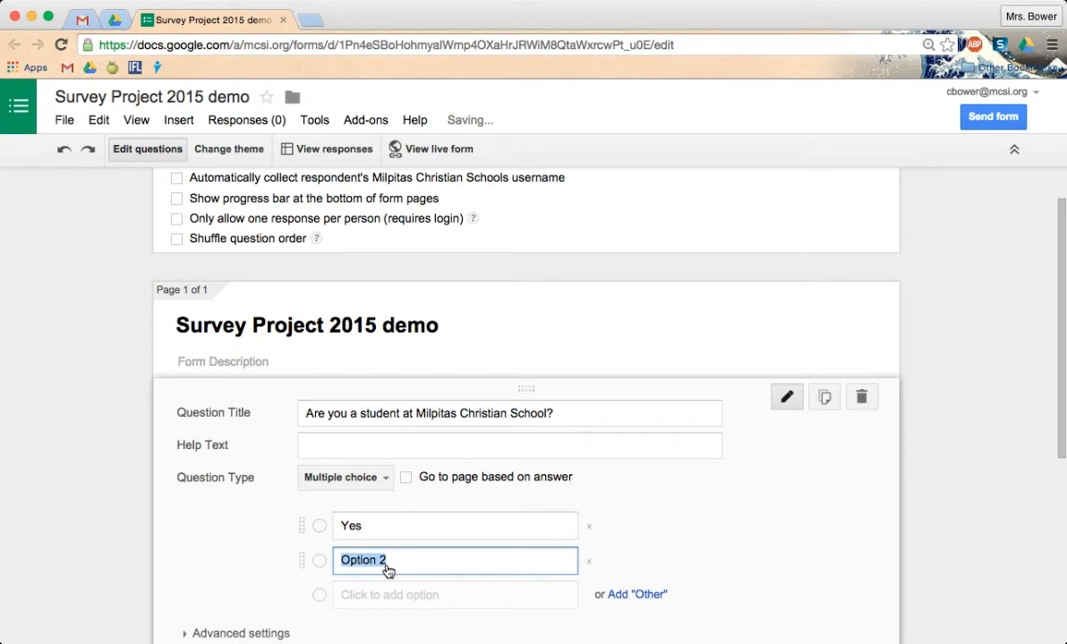
text(No)
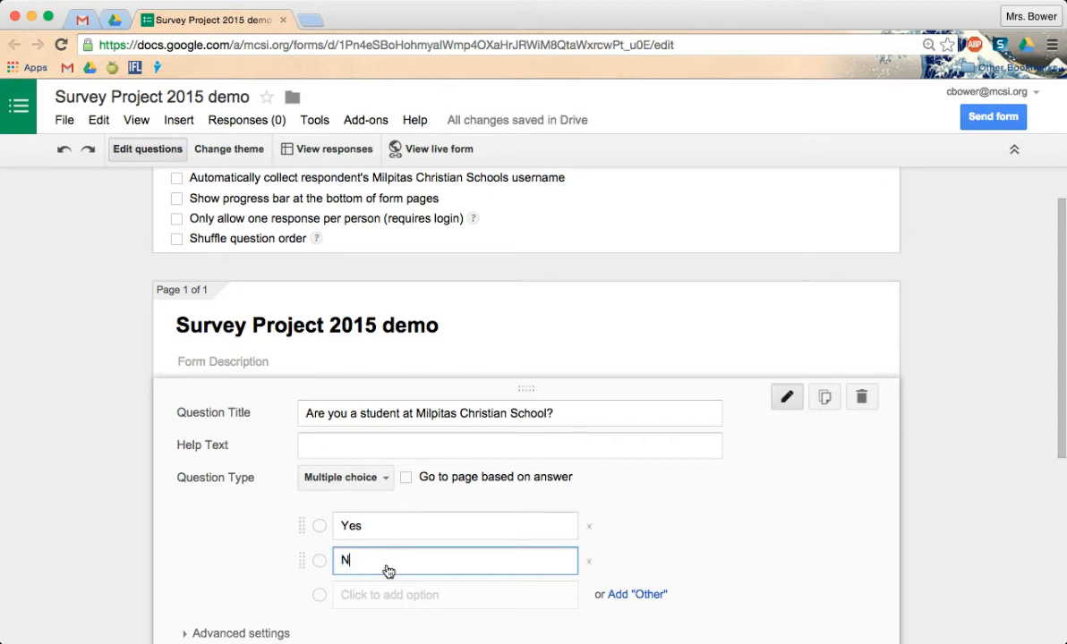
Make the student question required and finish editing it
scroll(597, 541, down, 3)
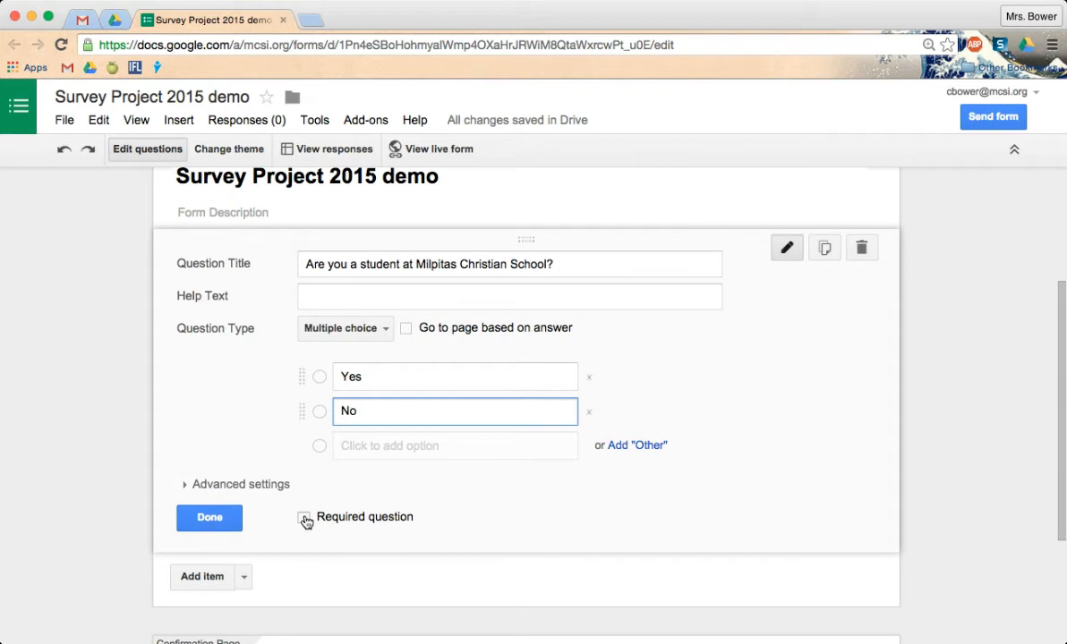
click(305, 519)
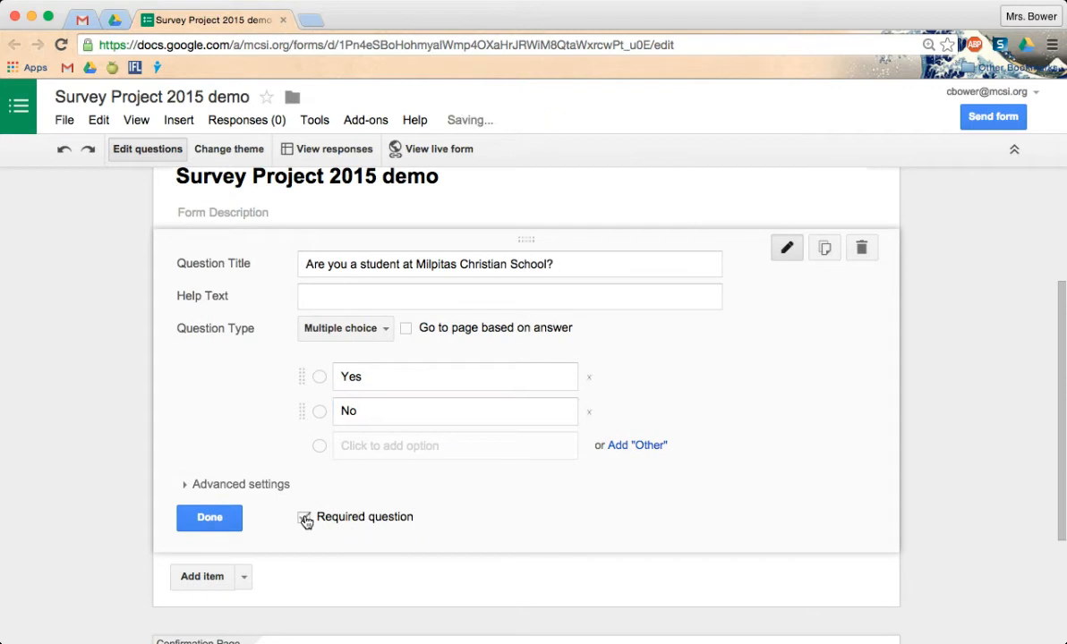
click(209, 519)
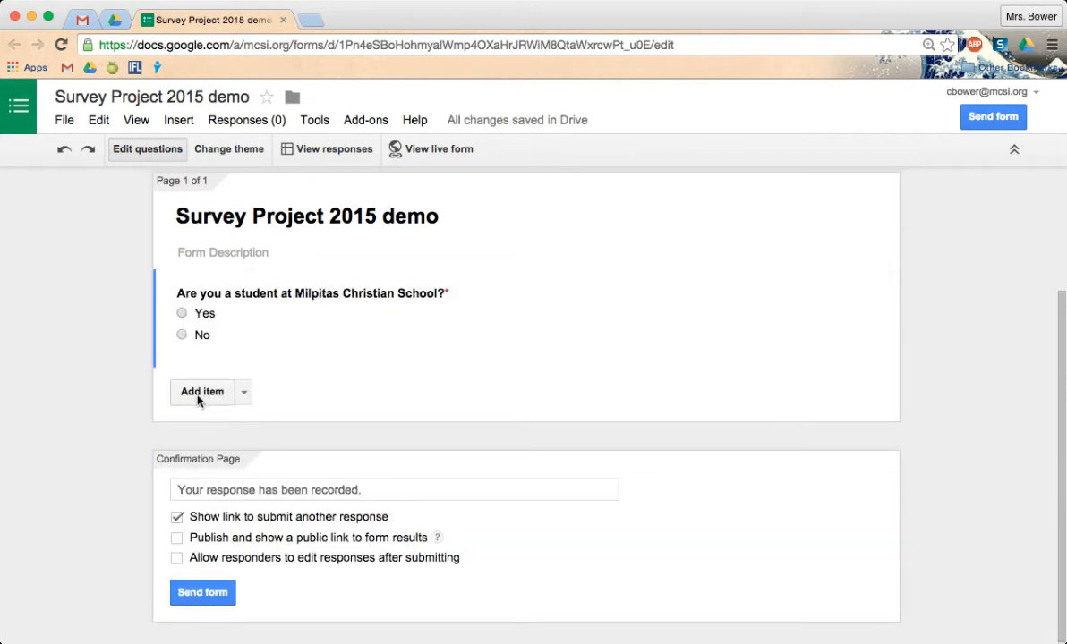
Add a multiple choice question titled "Where do you live?" below the first question
click(243, 394)
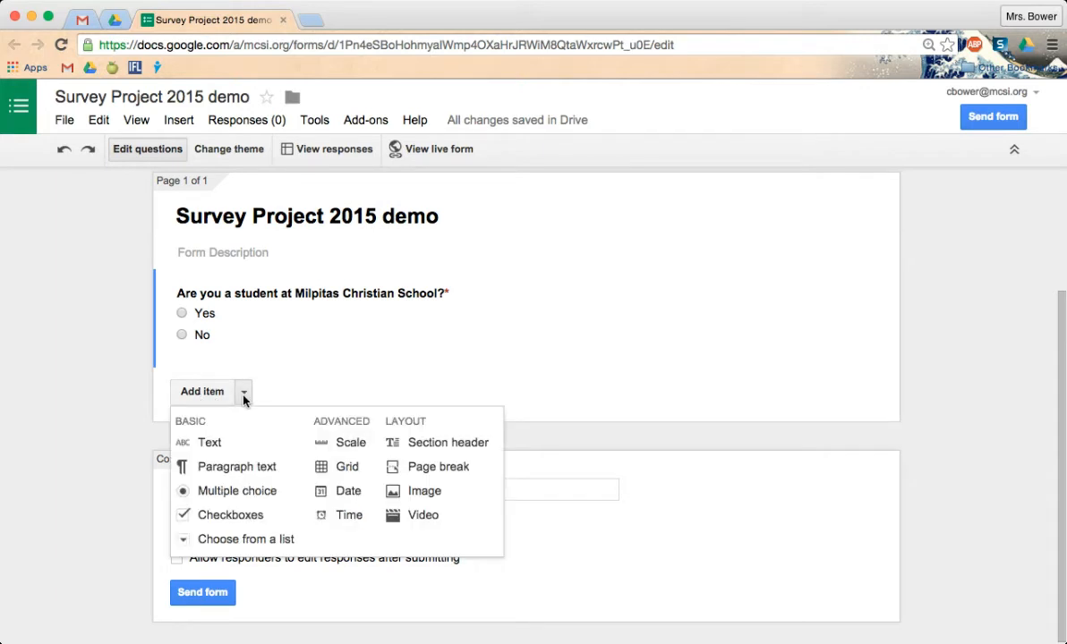
click(250, 492)
text(Where do you live?)
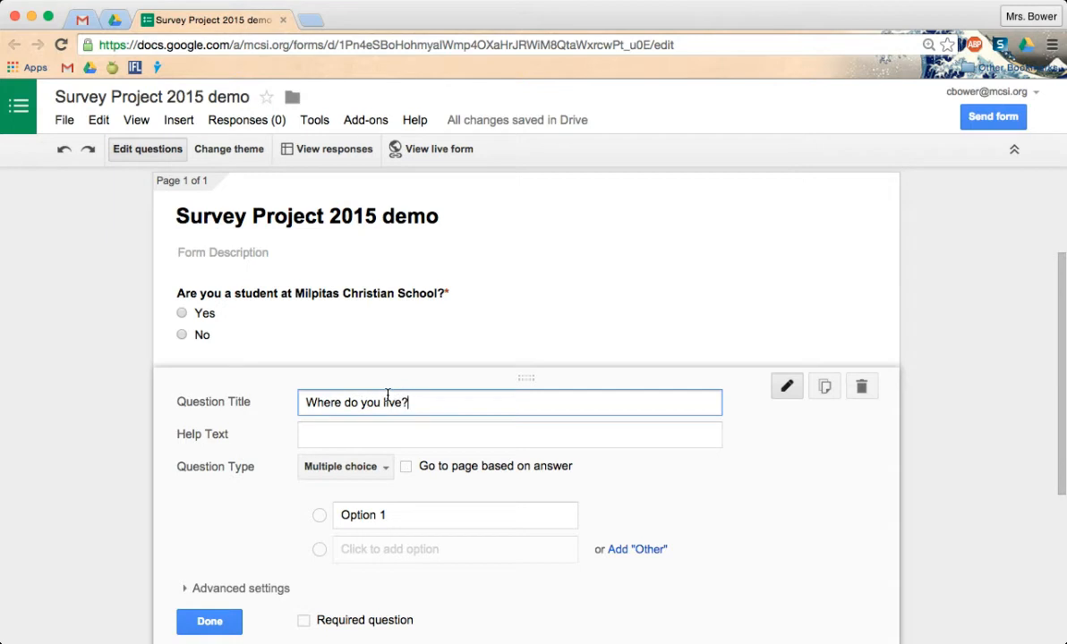
Give the residence question the options "San Jose, CA" and "Milpitas, CA", plus an "Other" choice for write-in answers
click(399, 516)
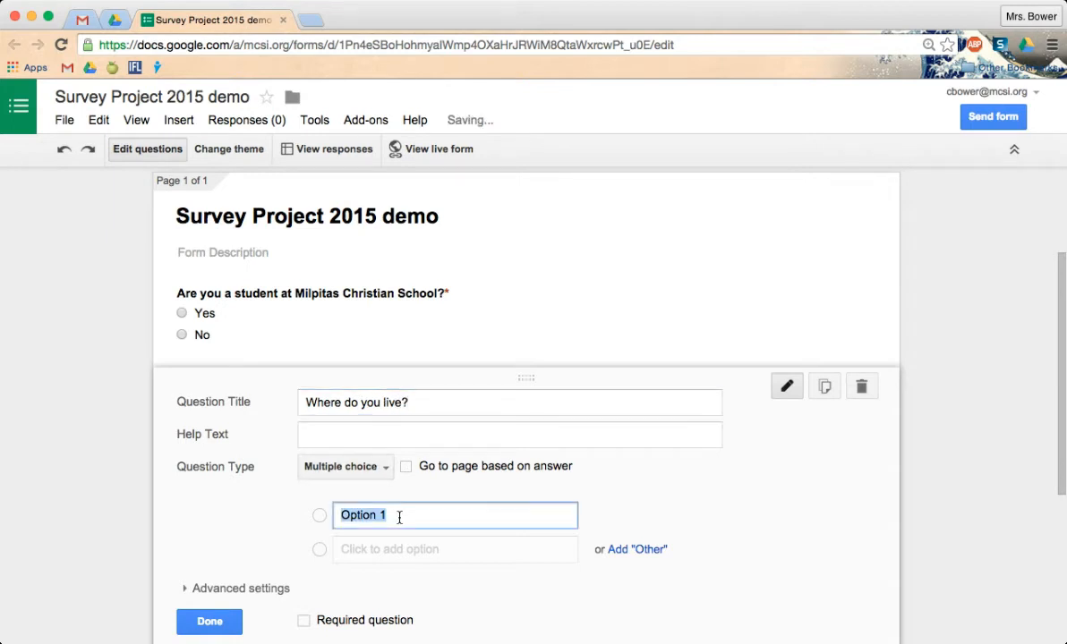
text(S)
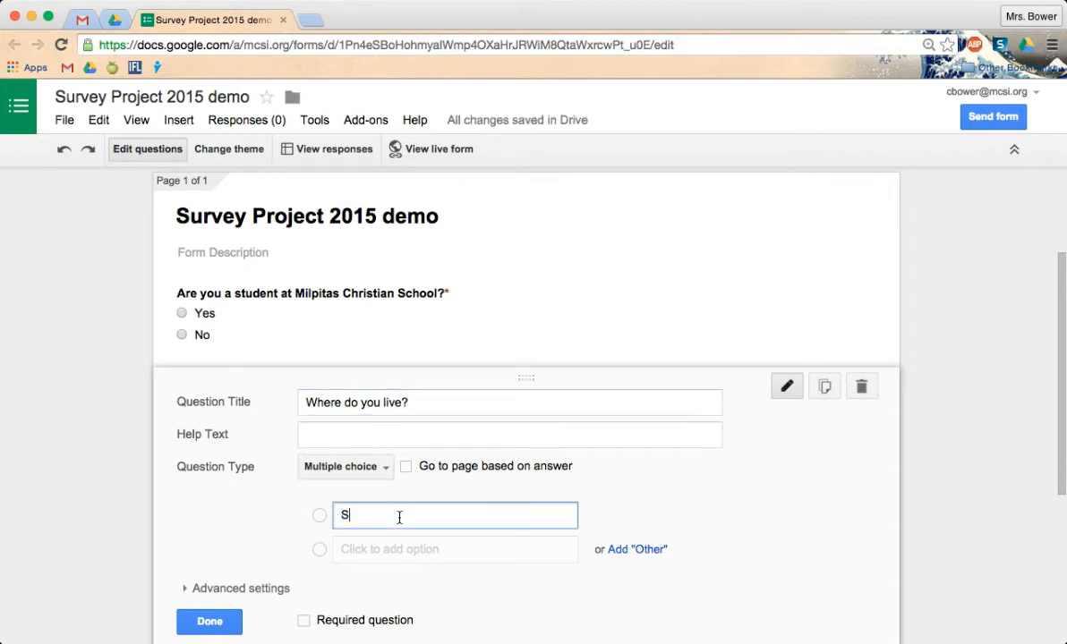
text(an Jose, CA)
click(400, 551)
text(Milpitas, )
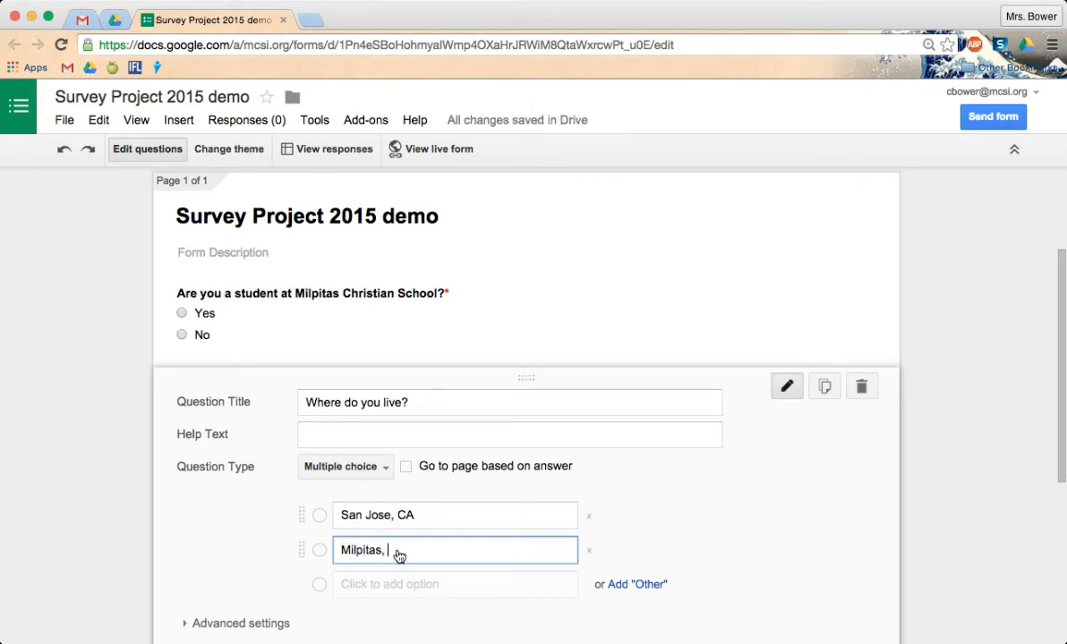
text(CA)
scroll(630, 538, down, 2)
click(633, 498)
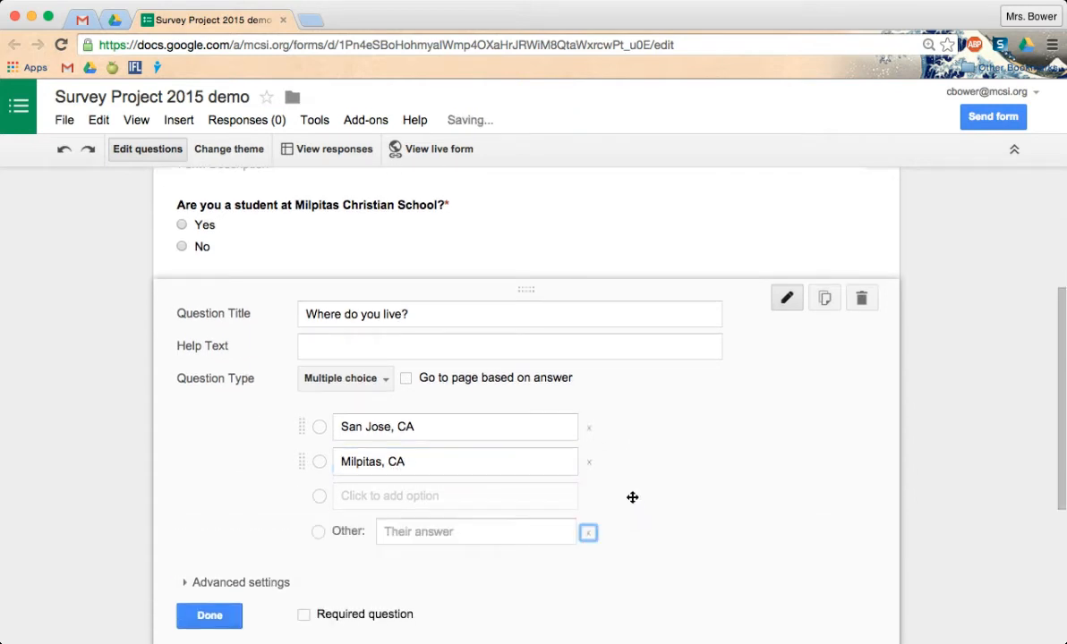
Make the "Where do you live?" question required and finish editing it
scroll(719, 490, down, 1)
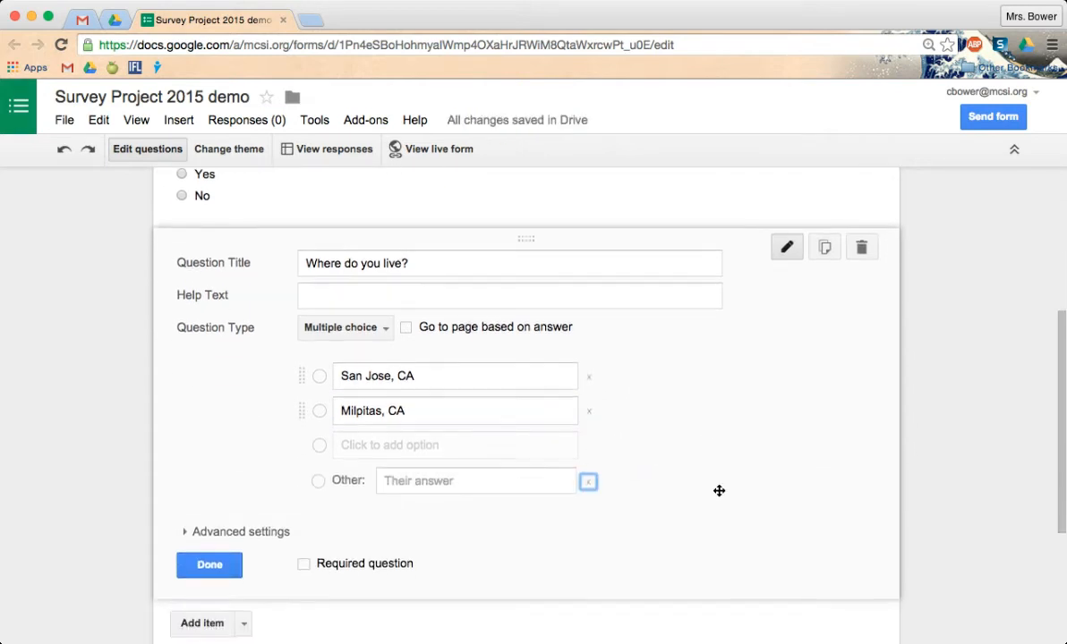
scroll(719, 491, down, 2)
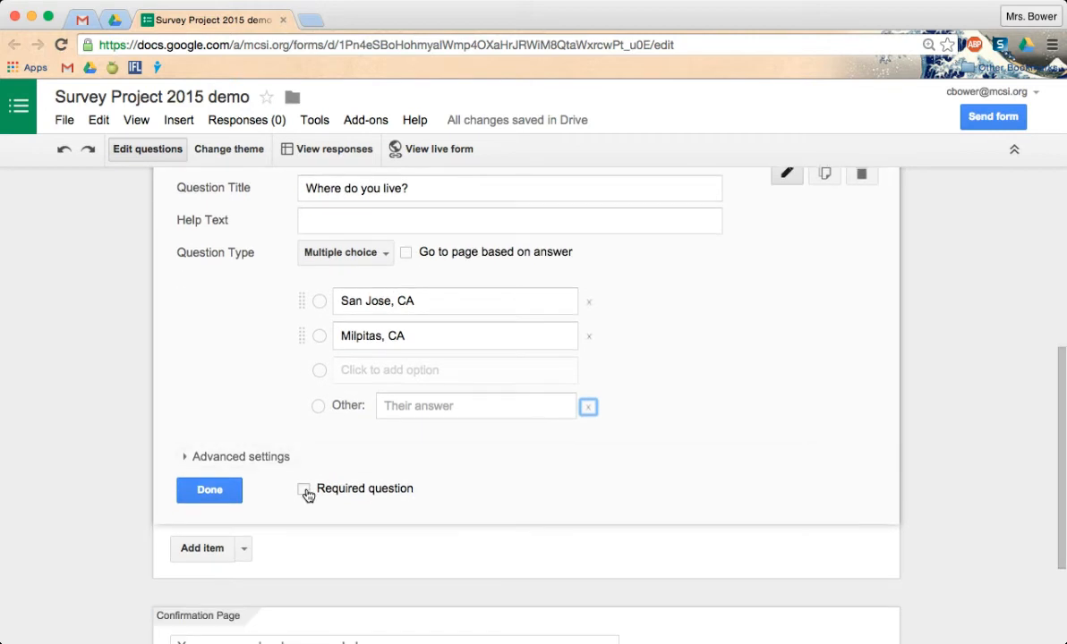
click(305, 490)
click(211, 489)
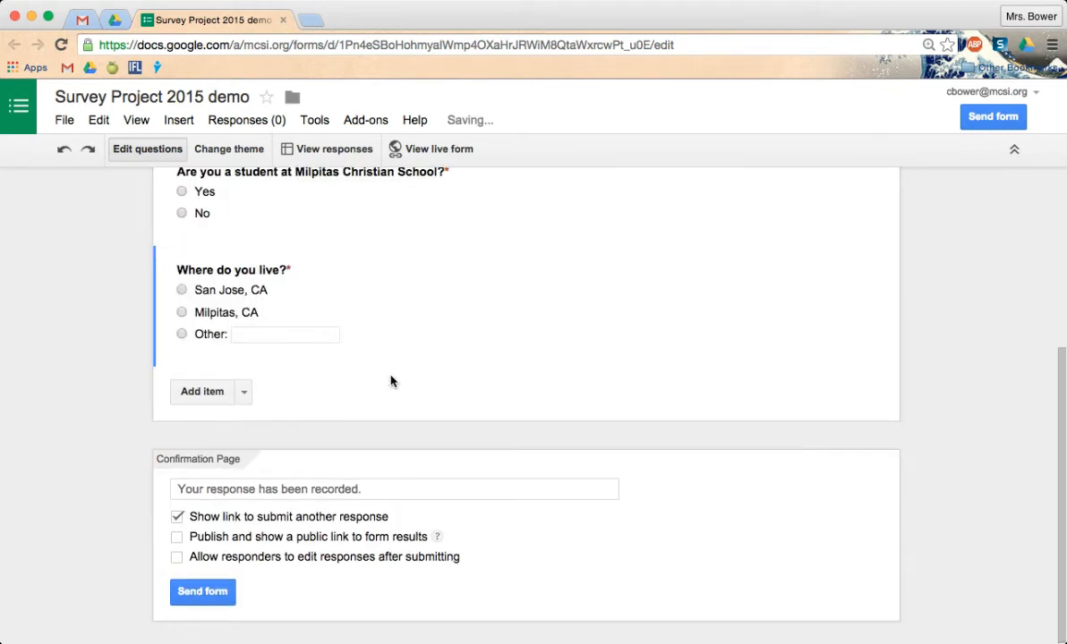
Add a scale question below the "Where do you live?" question
scroll(491, 345, up, 3)
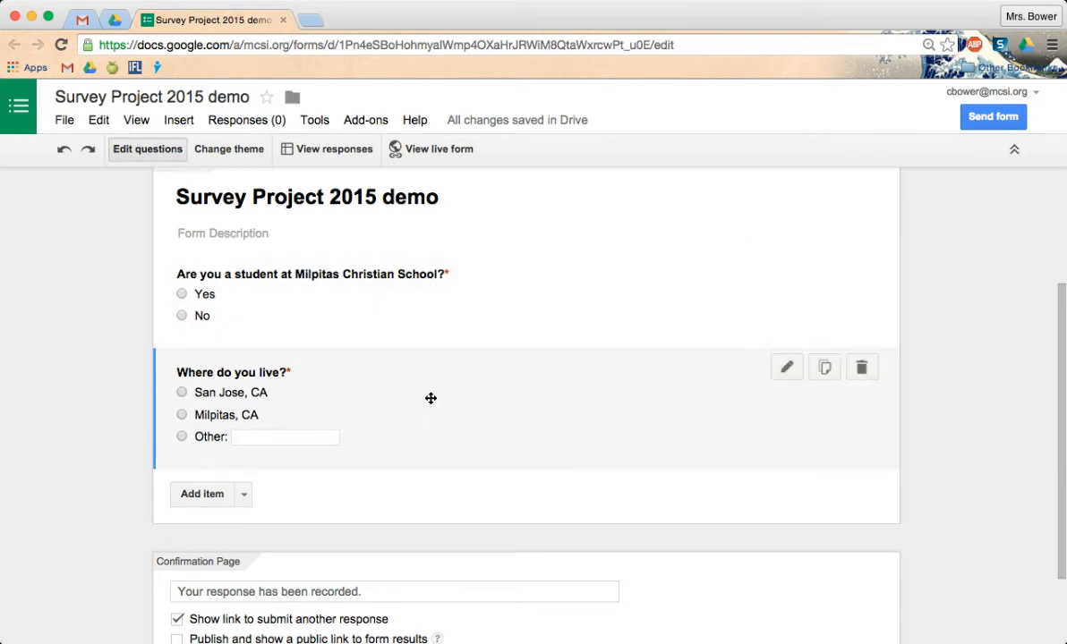
scroll(431, 398, down, 2)
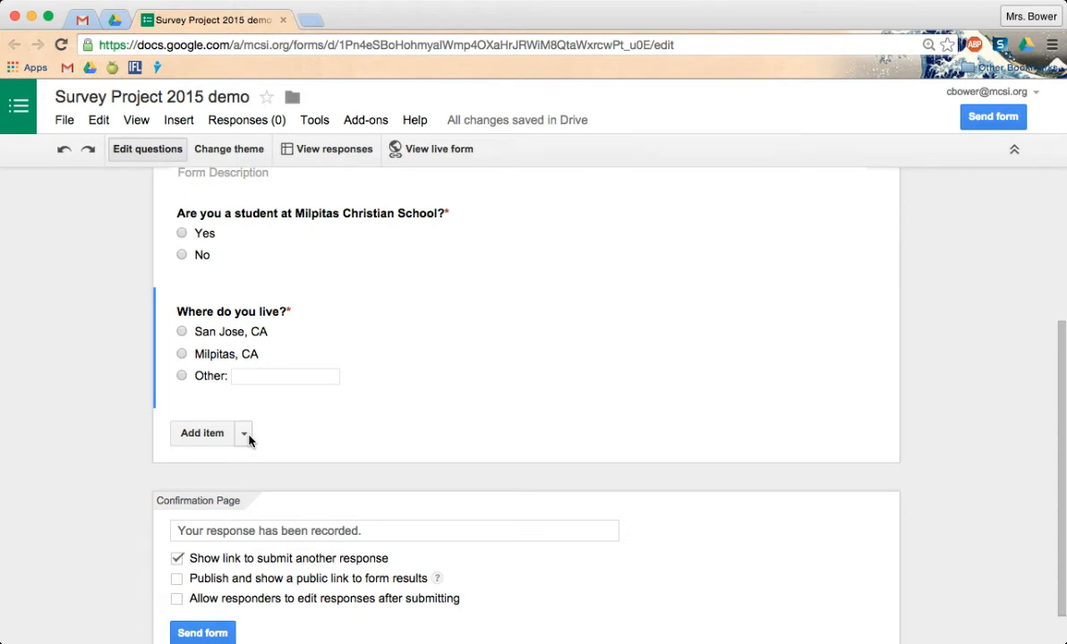
click(244, 435)
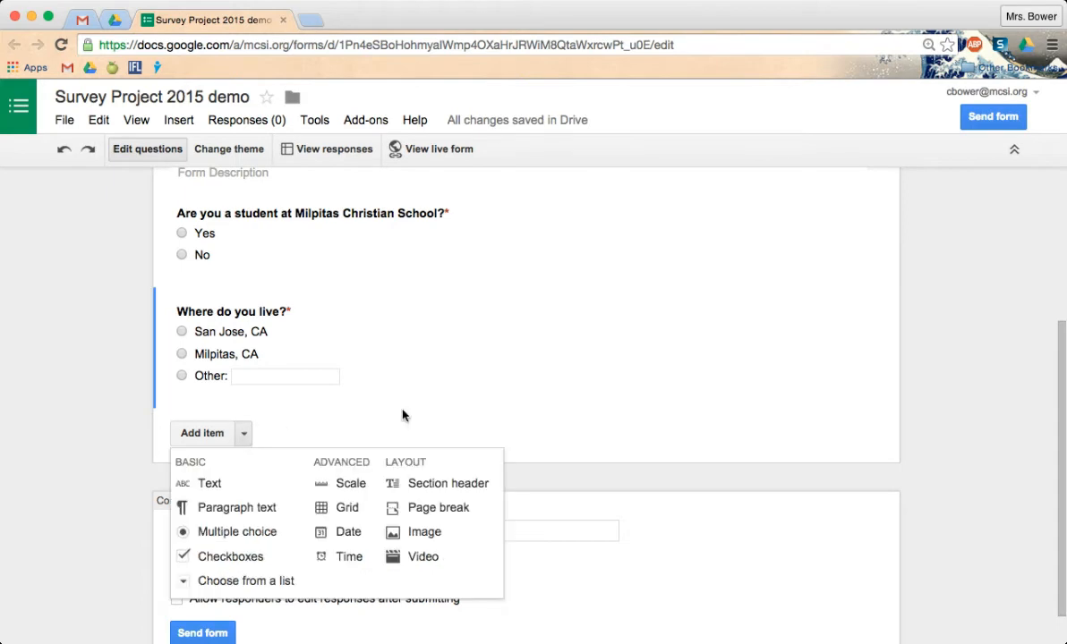
click(350, 484)
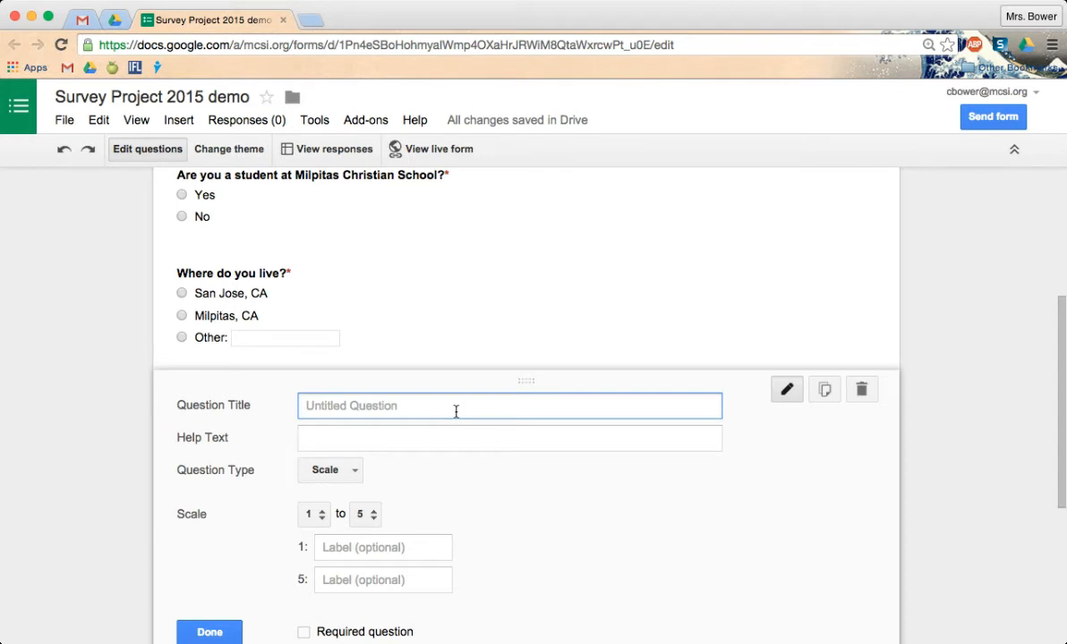
Title the scale question "How long do you sleep every night on average?"
text(How l)
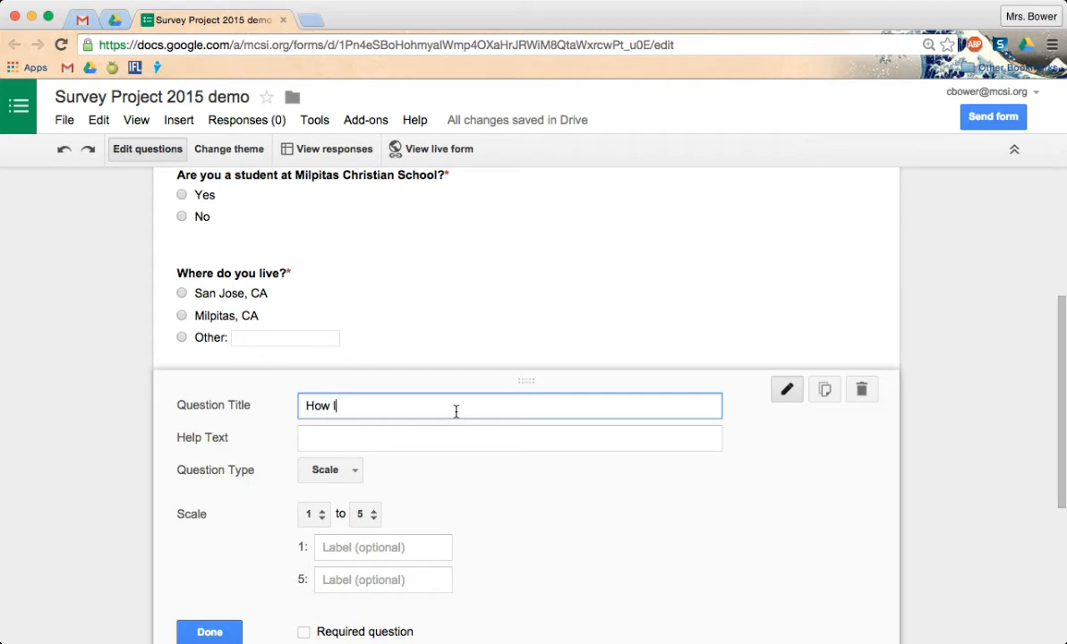
text(ong do you sleep ev)
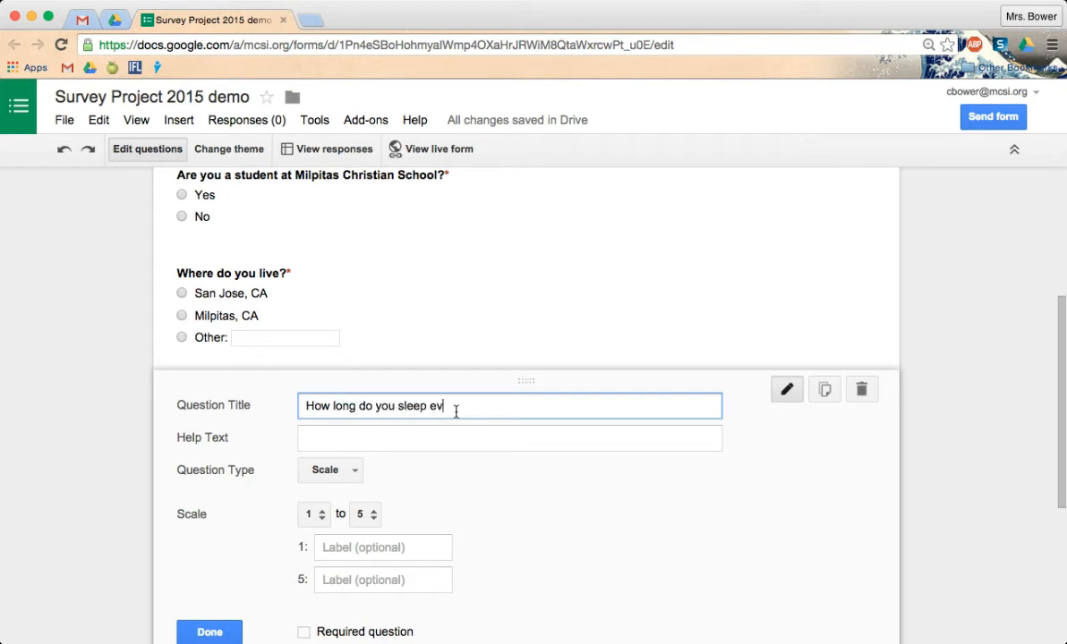
text(ery night on average?)
Replace the scale question's title with "How stressed do you feel on an average day?"
drag(588, 407, 296, 405)
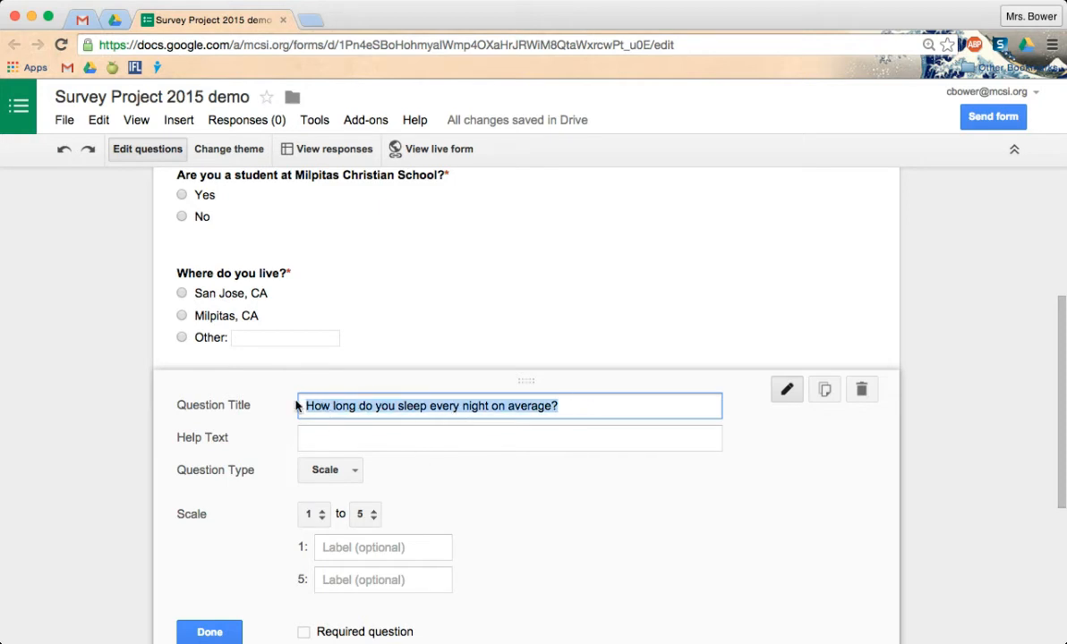
text(How str)
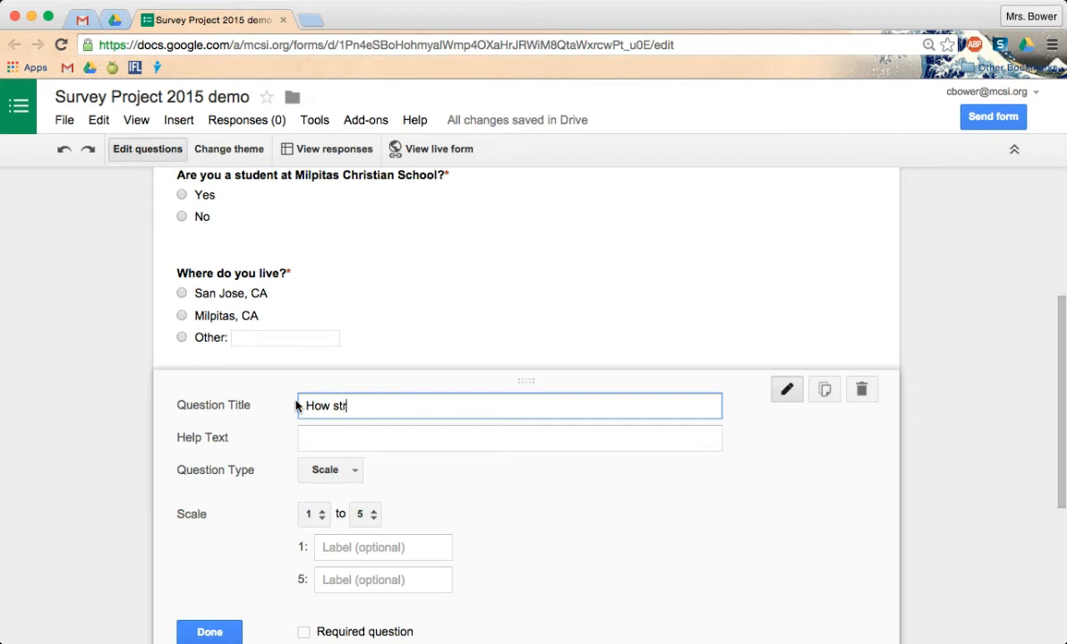
text(essed )
text(do you v)
text(eel o)
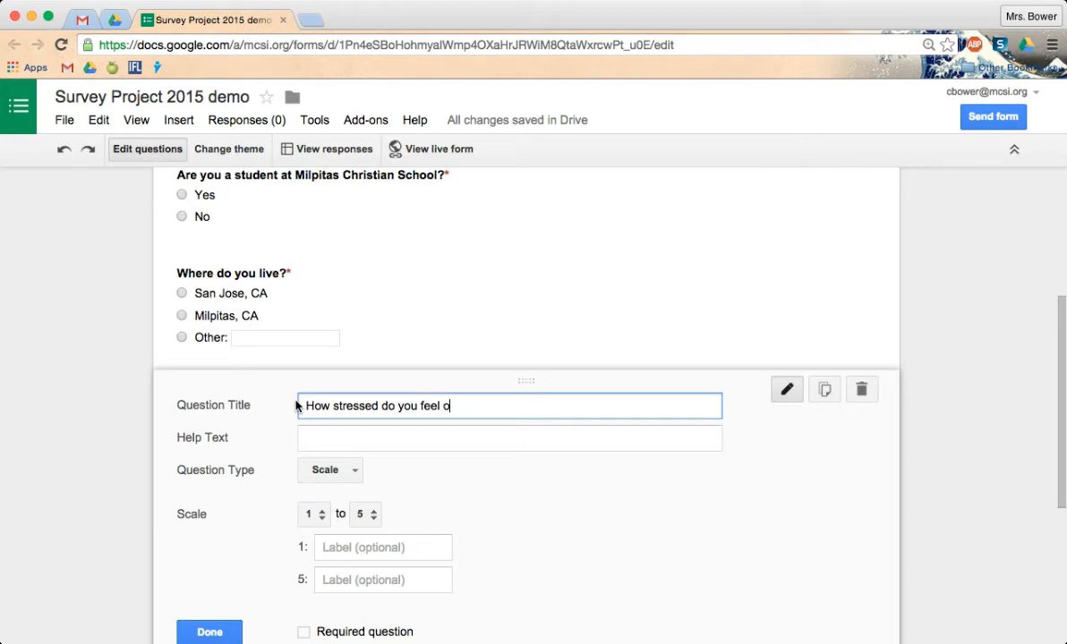
text(n an average day?)
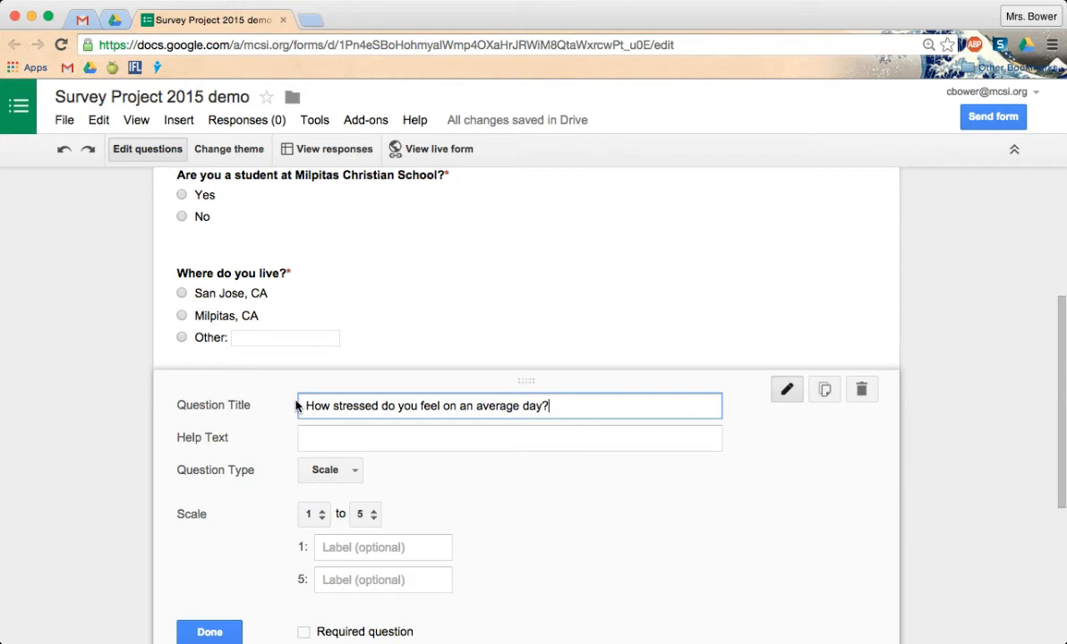
Set the upper end of the stress question's scale to 10
click(374, 523)
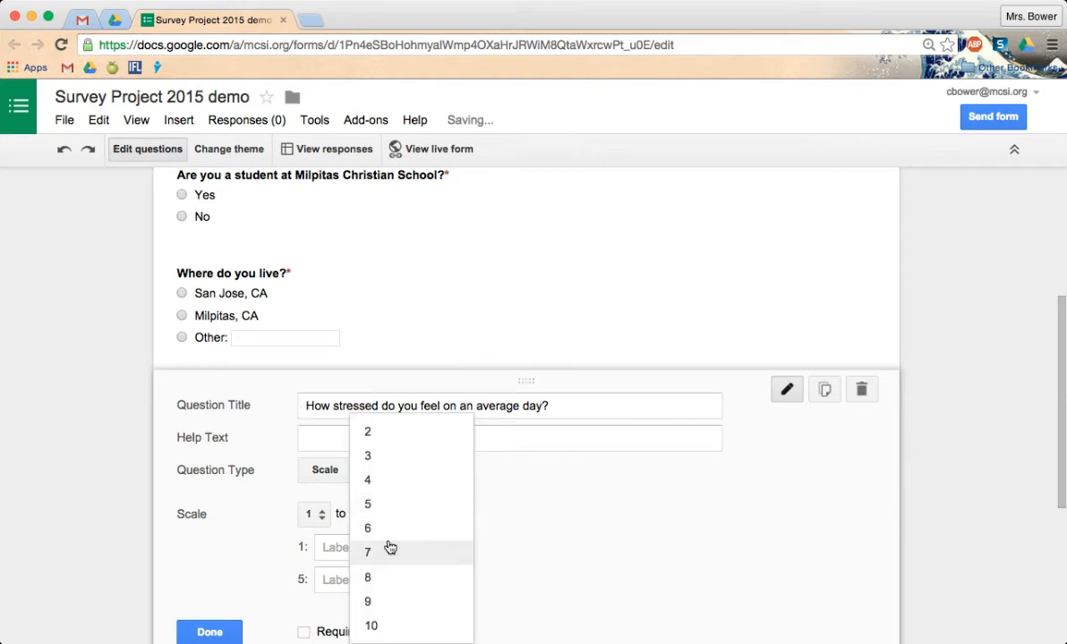
scroll(528, 537, down, 2)
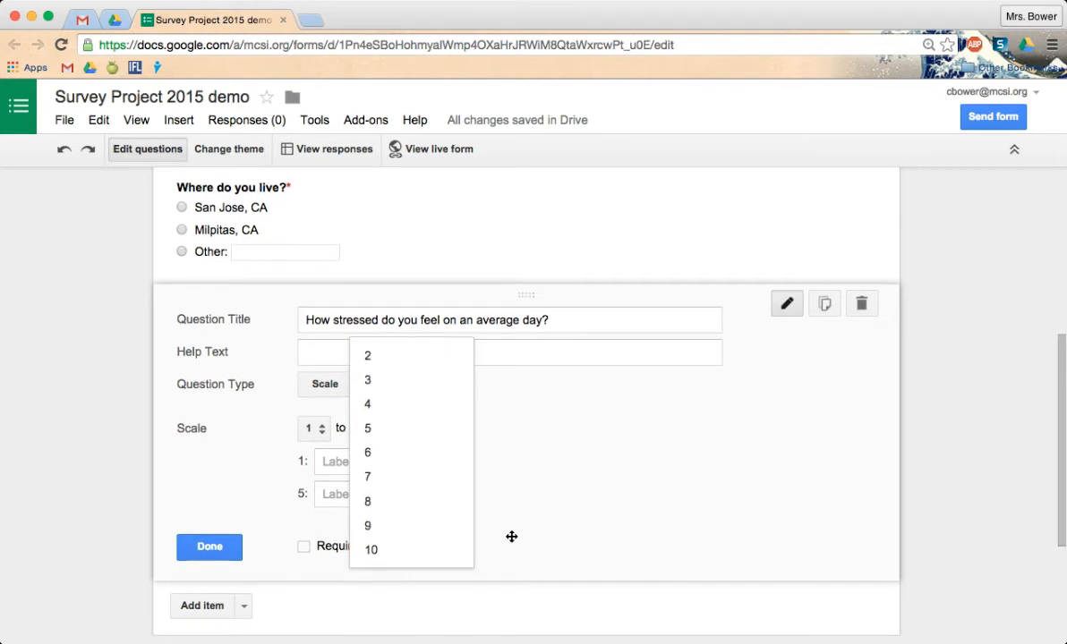
click(370, 551)
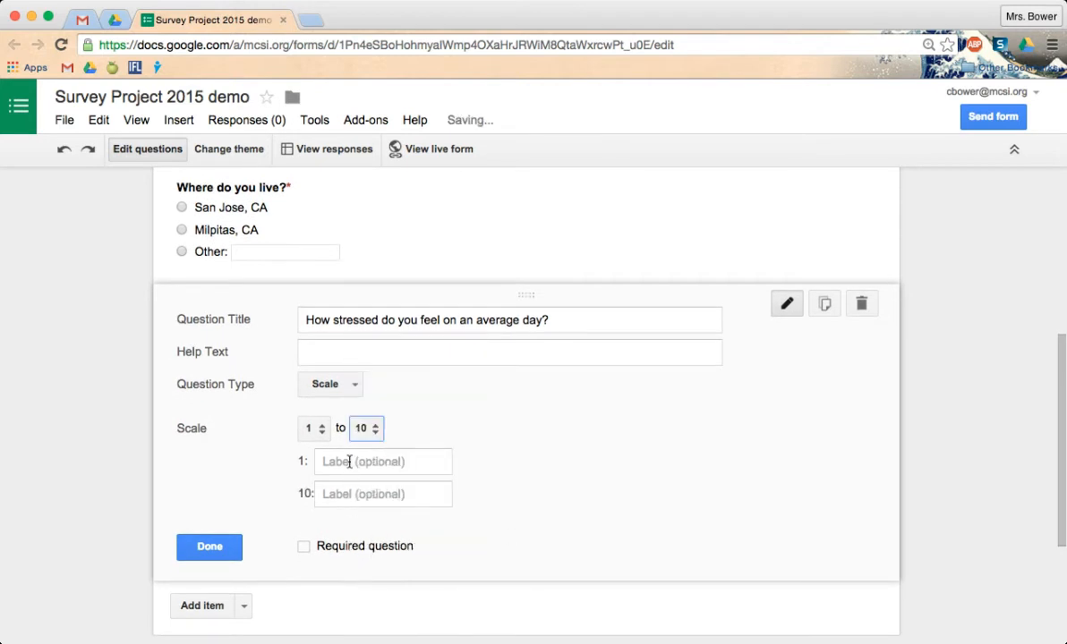
Label the stress scale's ends "Least stressed" for 1 and "Most stressed" for 10, and finish it as a required question
click(349, 462)
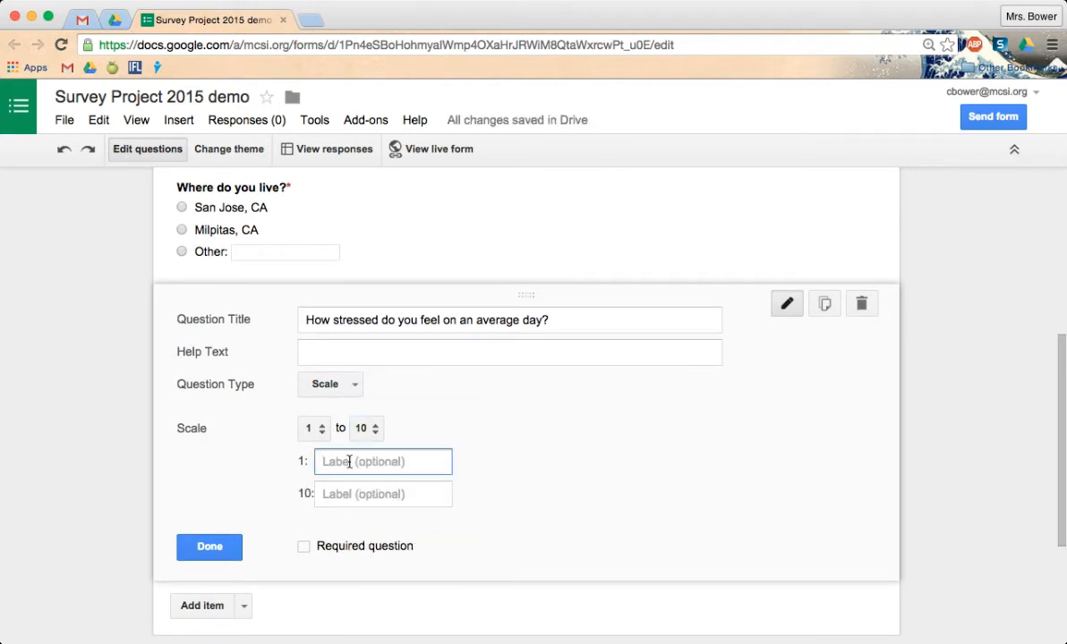
text(Le)
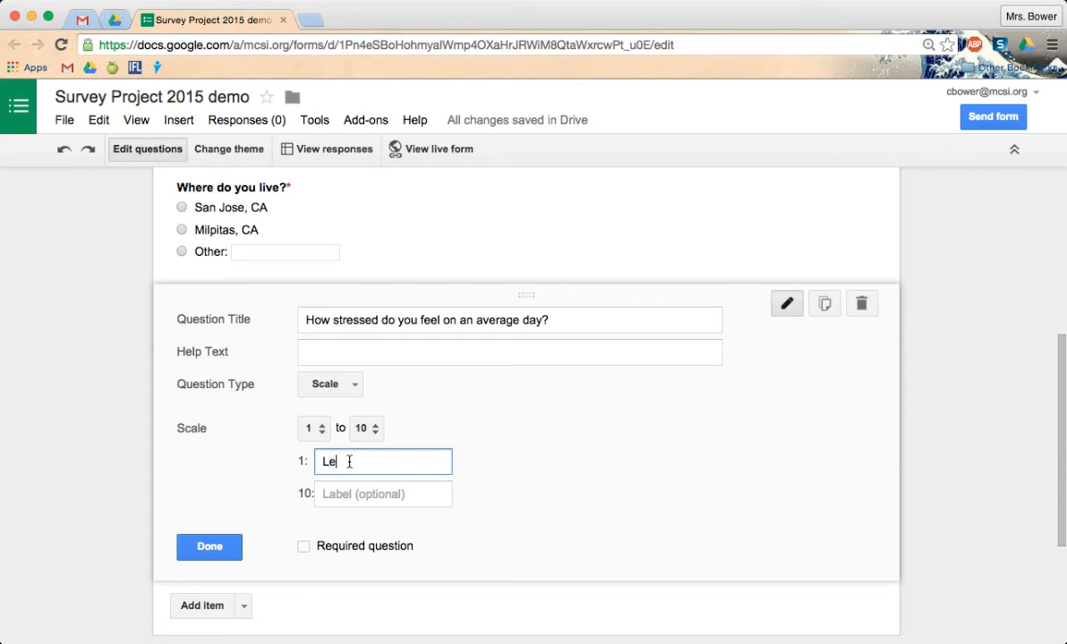
text(ast stressed)
click(348, 495)
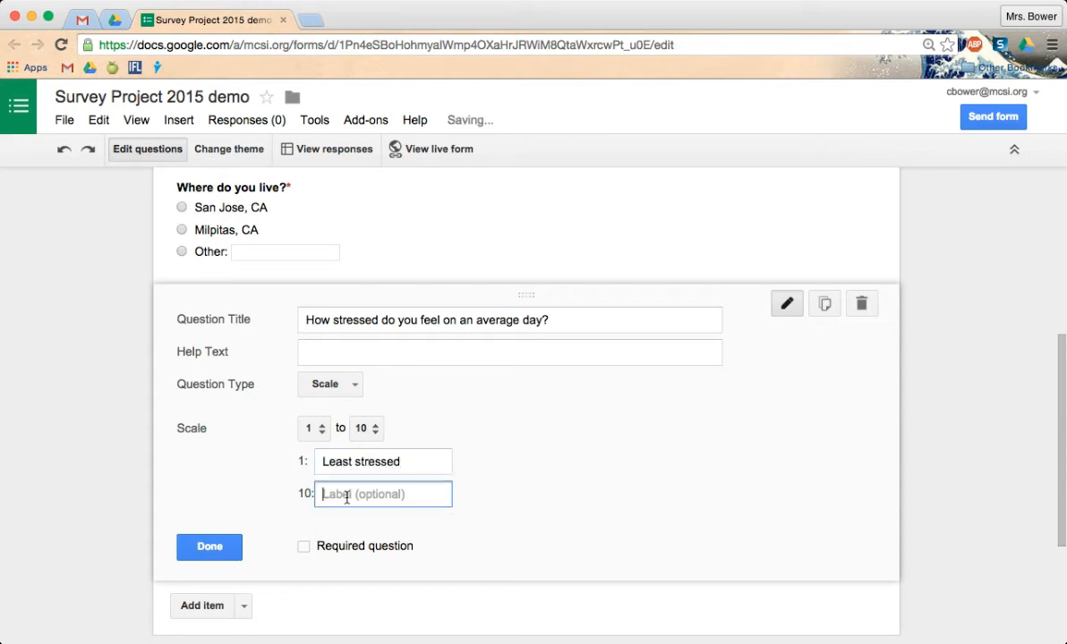
text(Most)
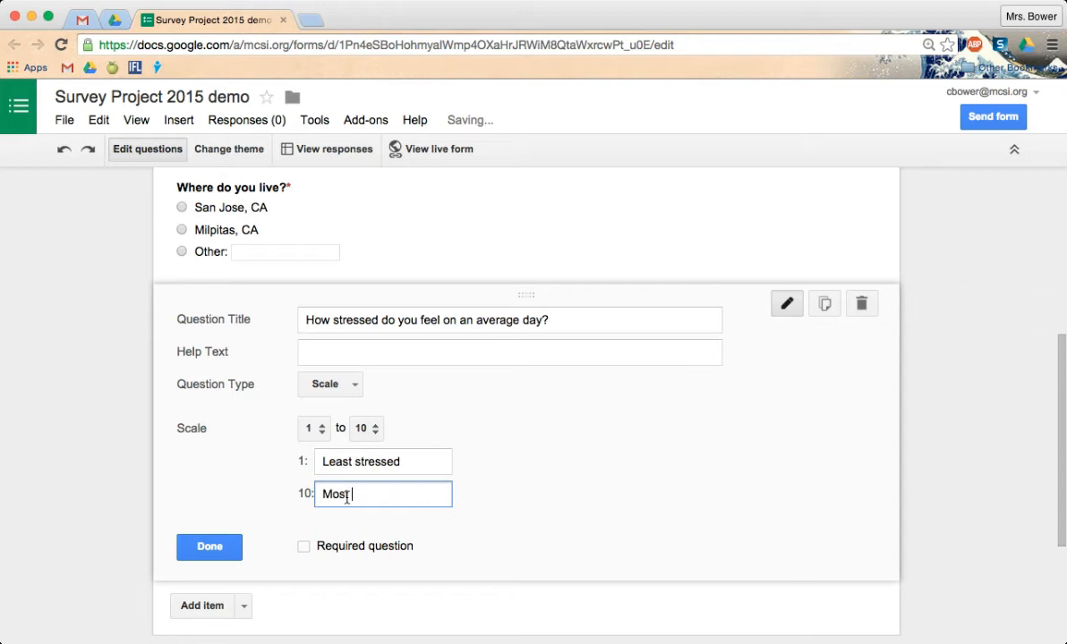
text( stressed)
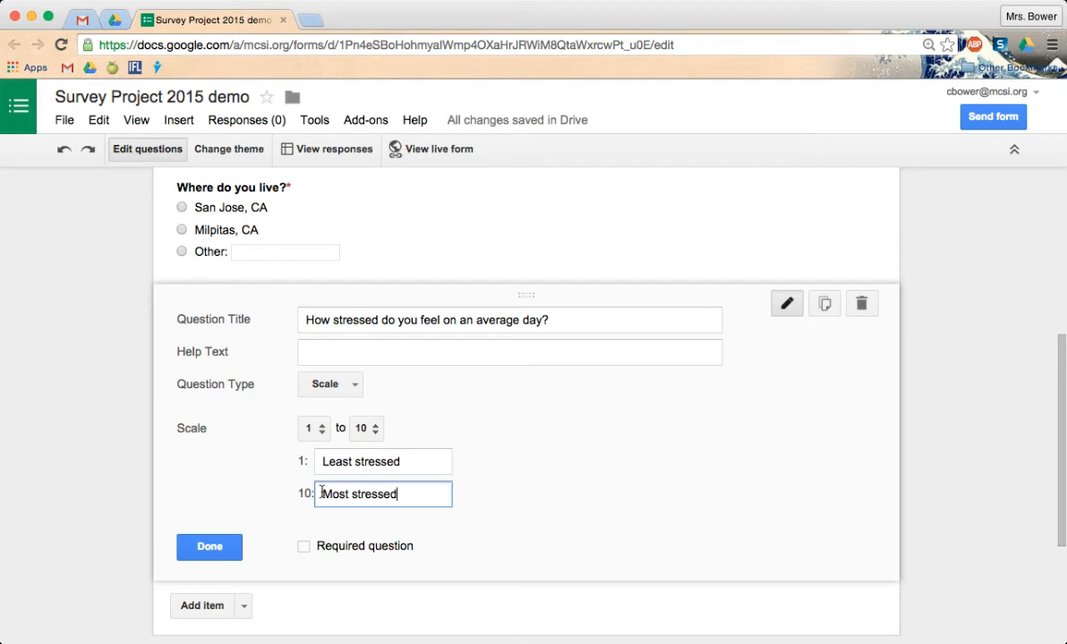
click(304, 548)
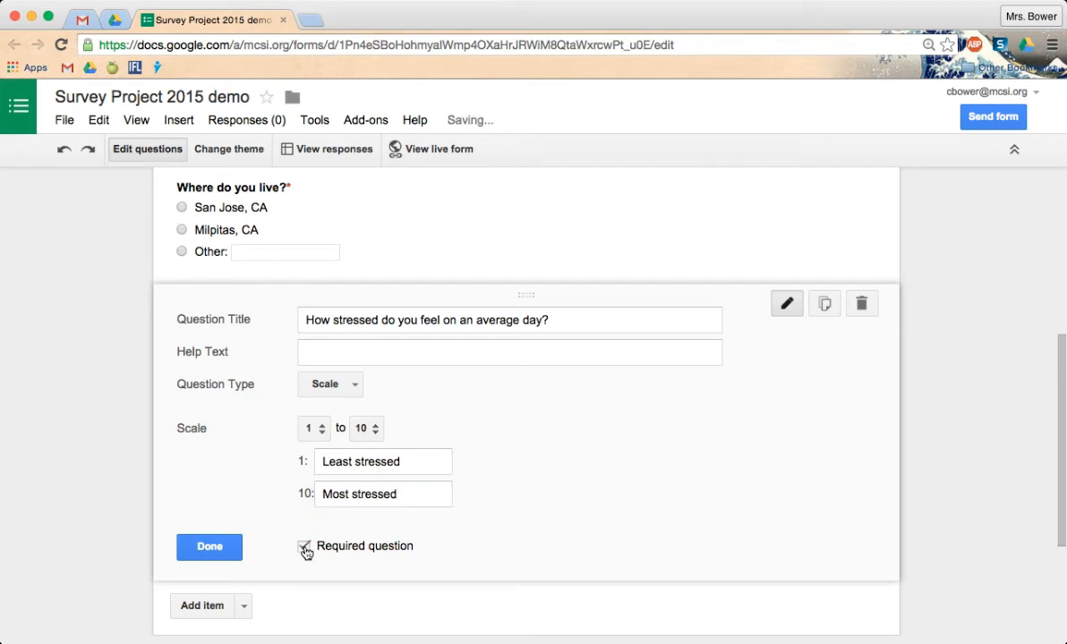
click(212, 548)
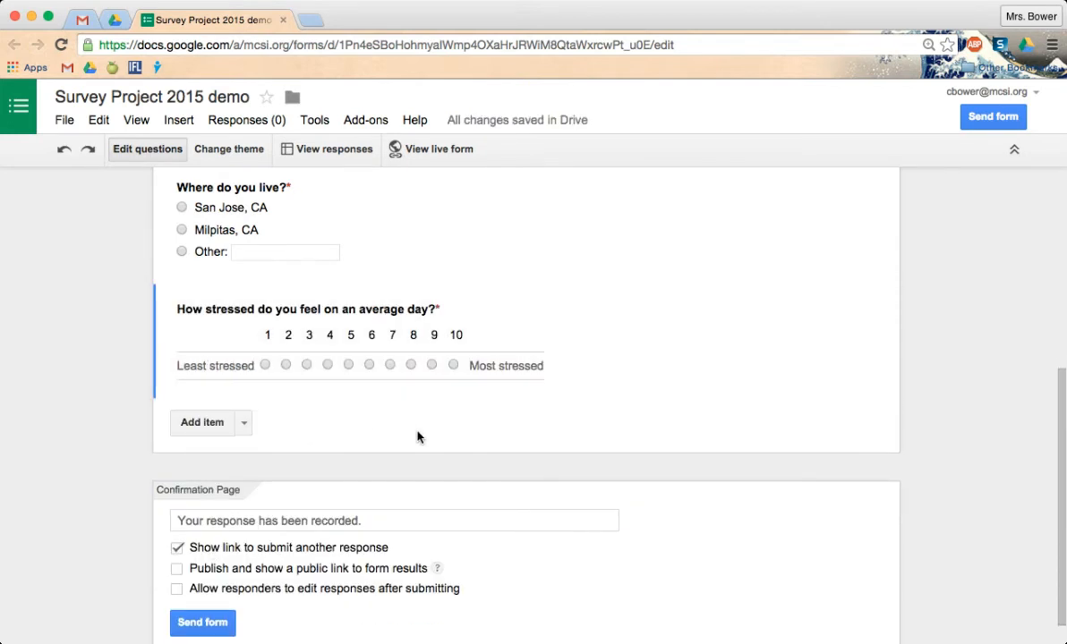
Add a text question titled "How many drinks with caffeine you drink a day?" below the stress question
scroll(417, 436, down, 1)
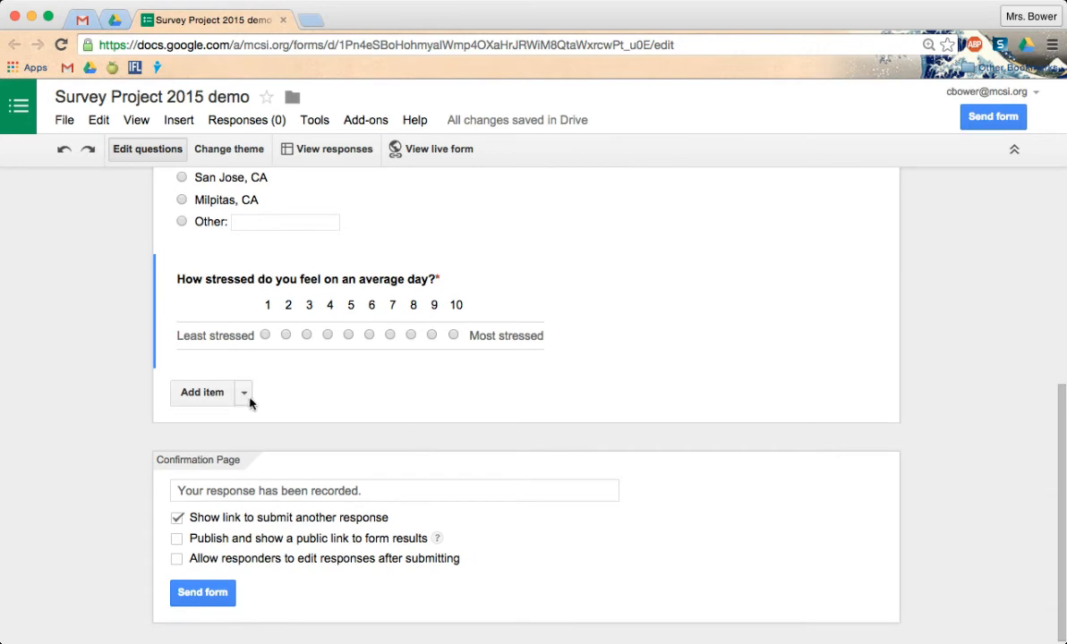
click(245, 395)
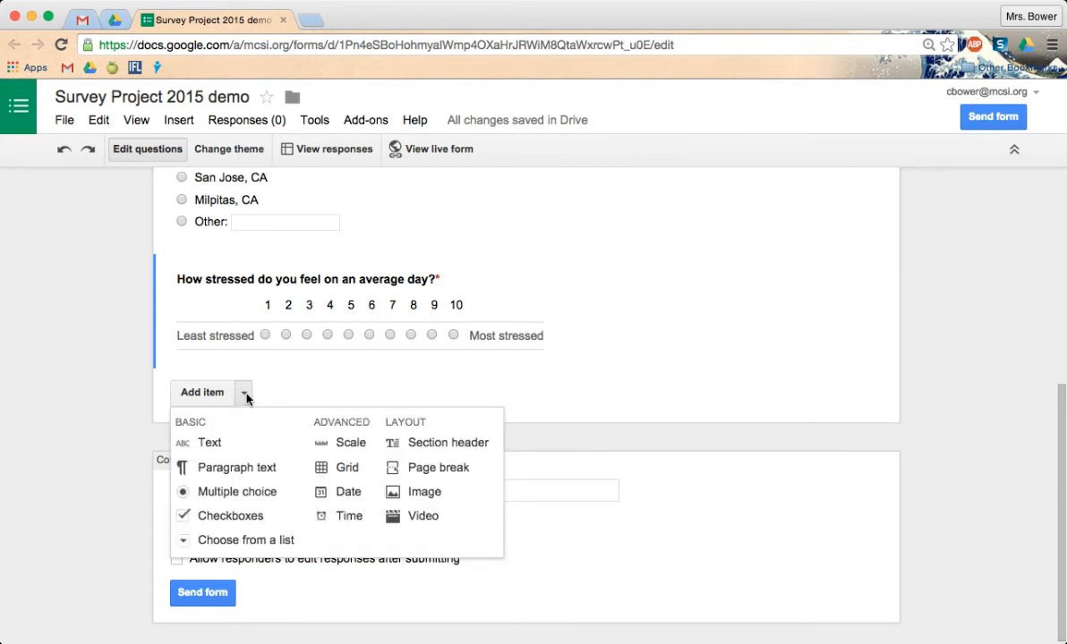
click(219, 445)
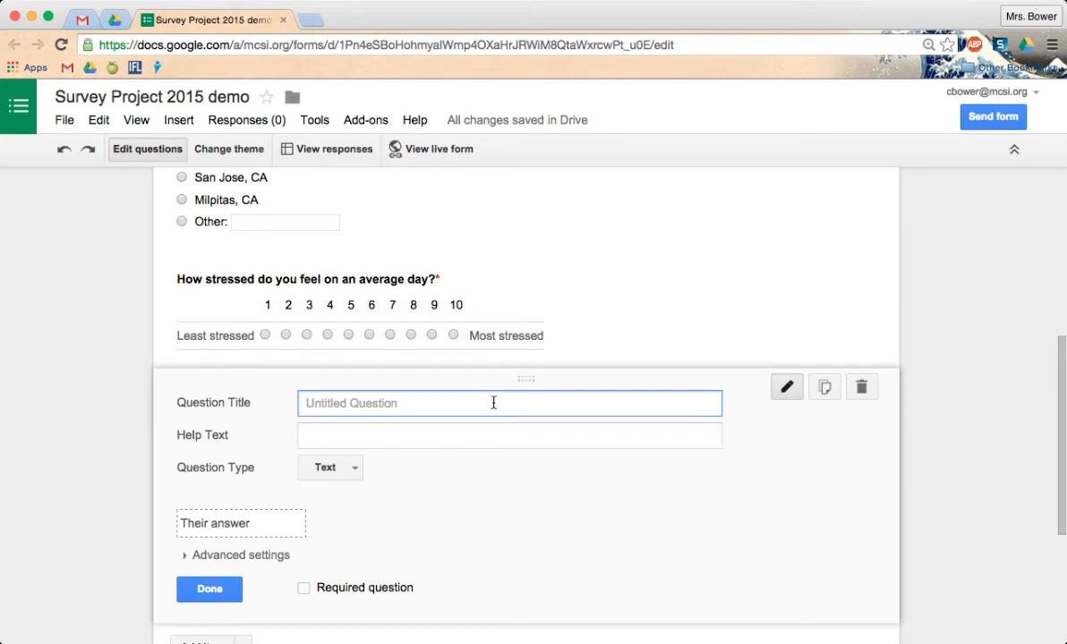
text(How many )
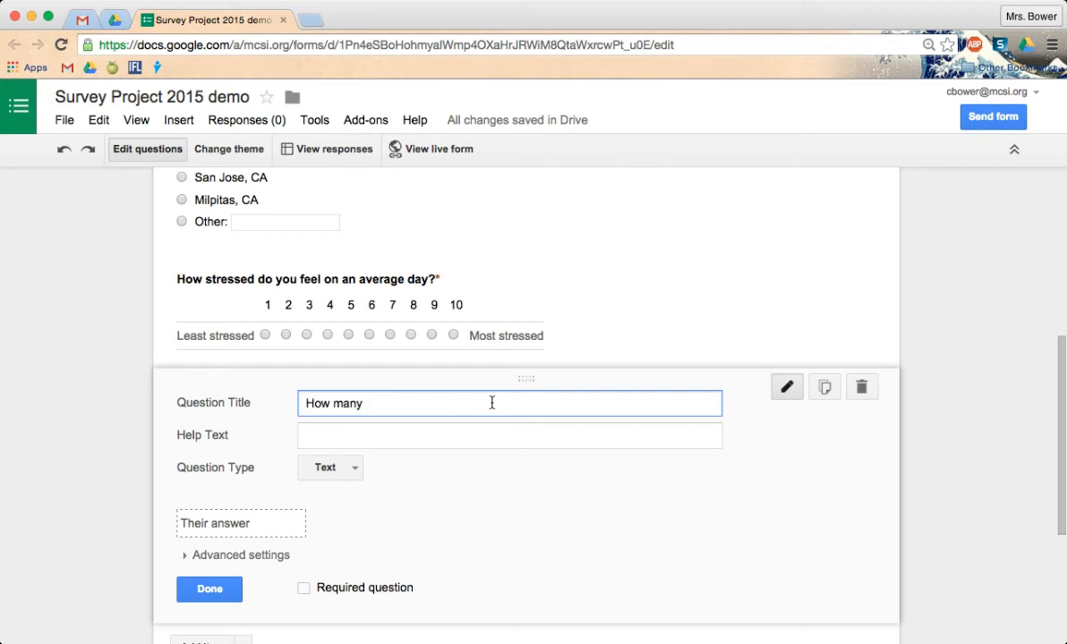
text(drinks with caffei)
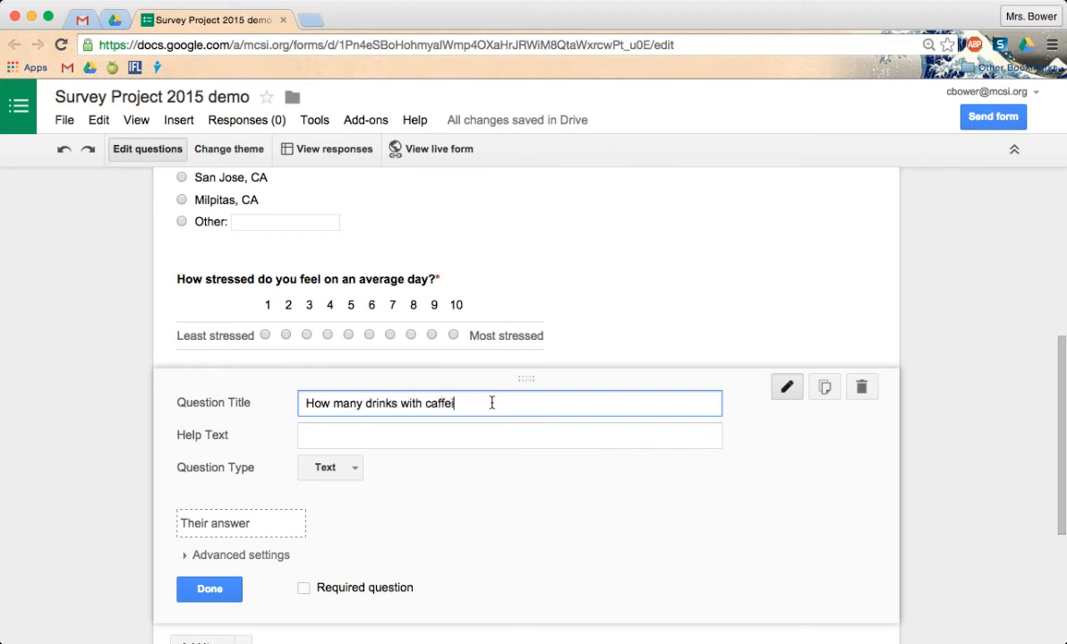
text(ne you'd)
Turn on data validation for the caffeine question, accepting only a number between 0 and 20
scroll(400, 489, down, 1)
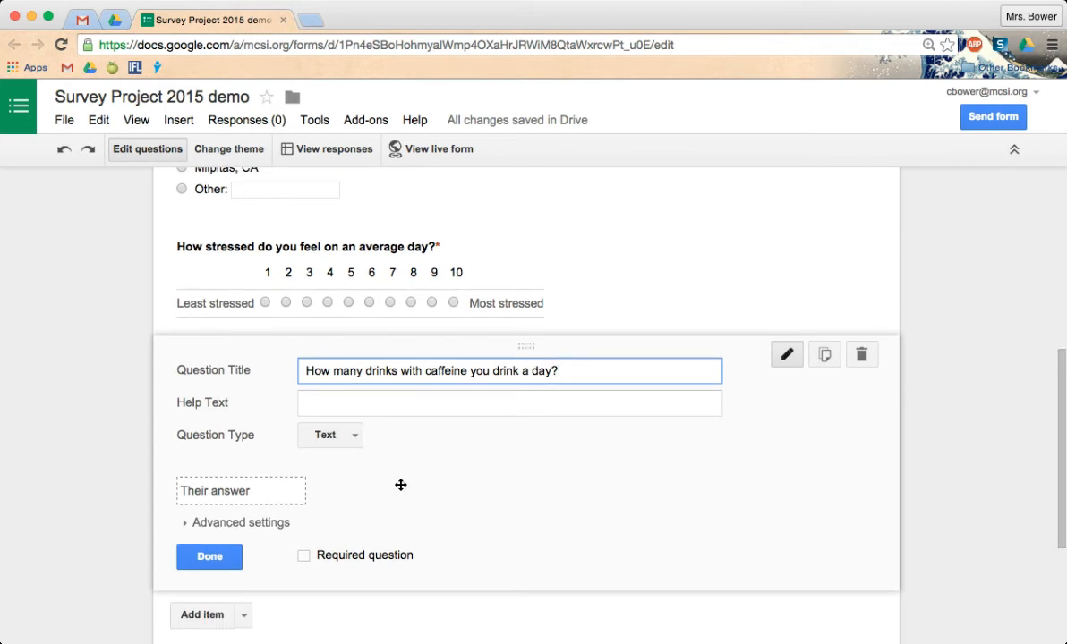
click(224, 530)
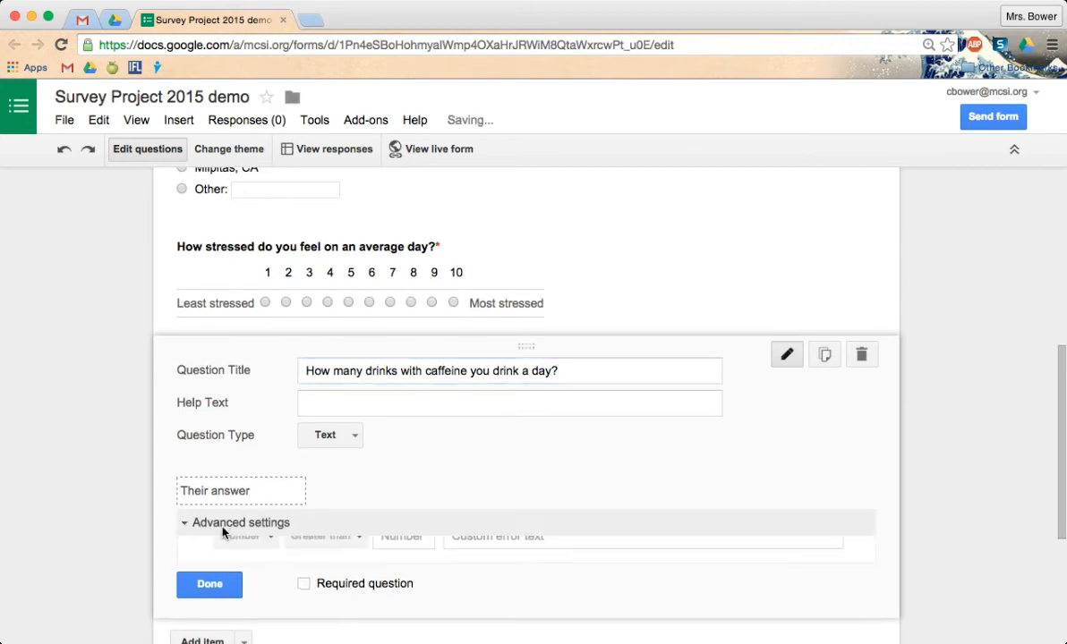
scroll(349, 502, down, 2)
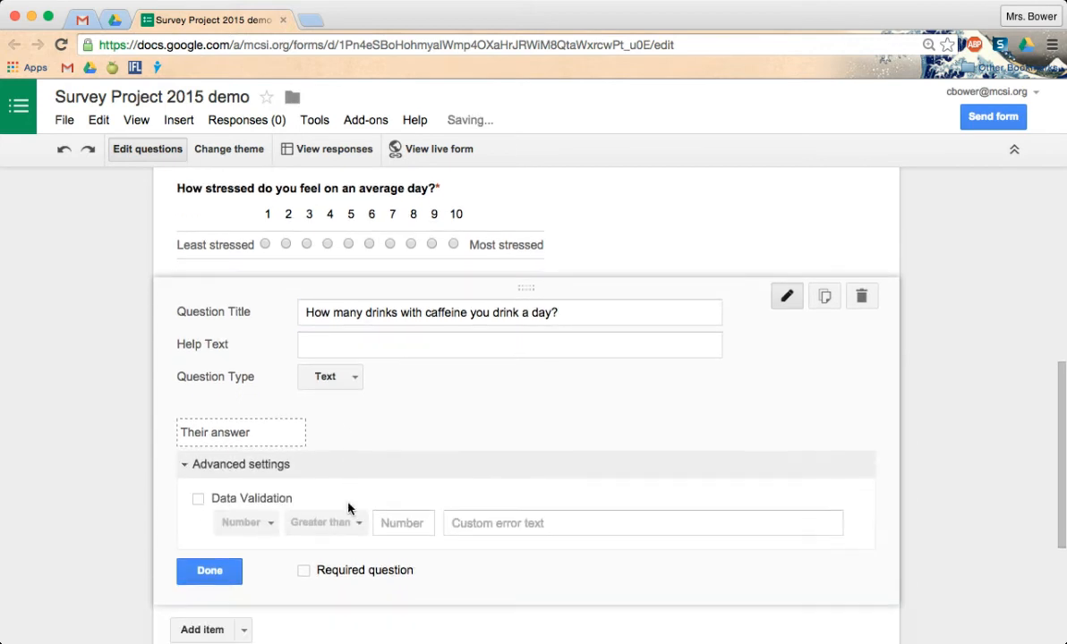
click(198, 499)
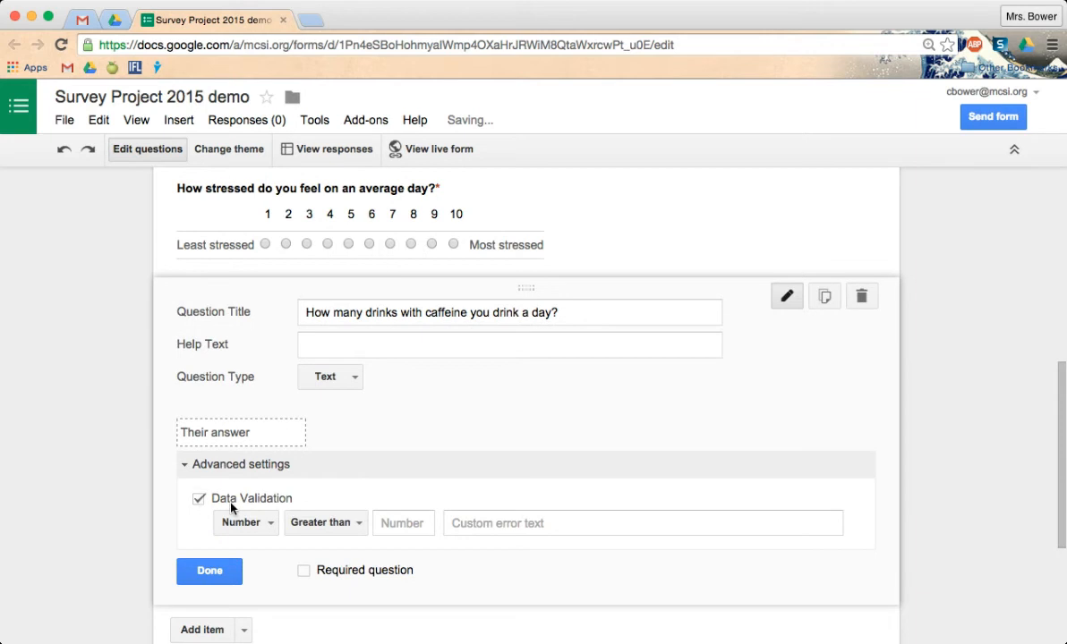
click(358, 528)
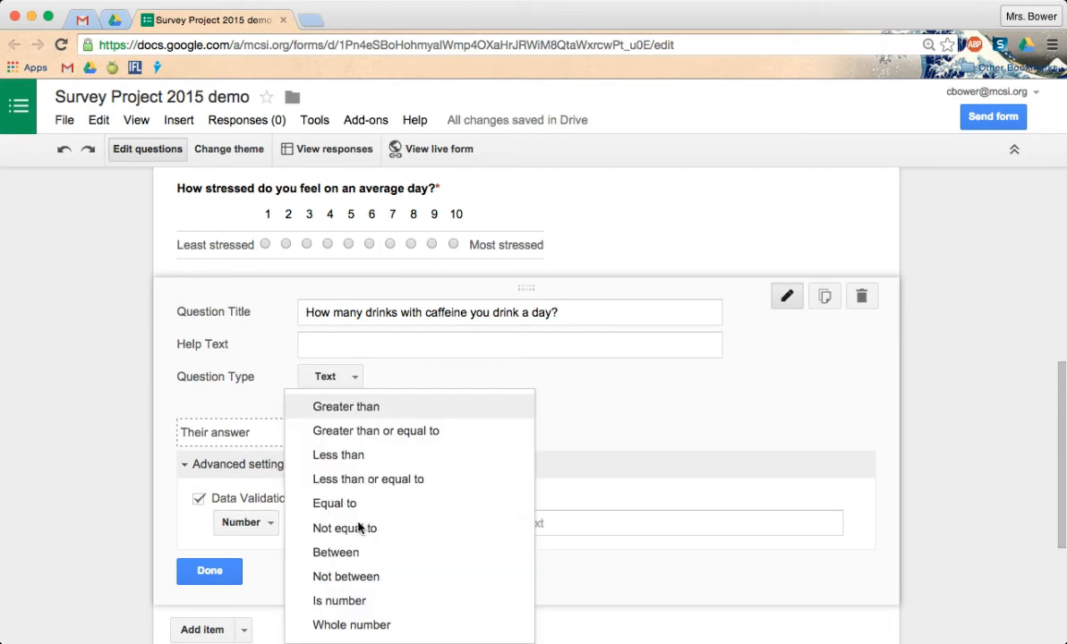
click(387, 555)
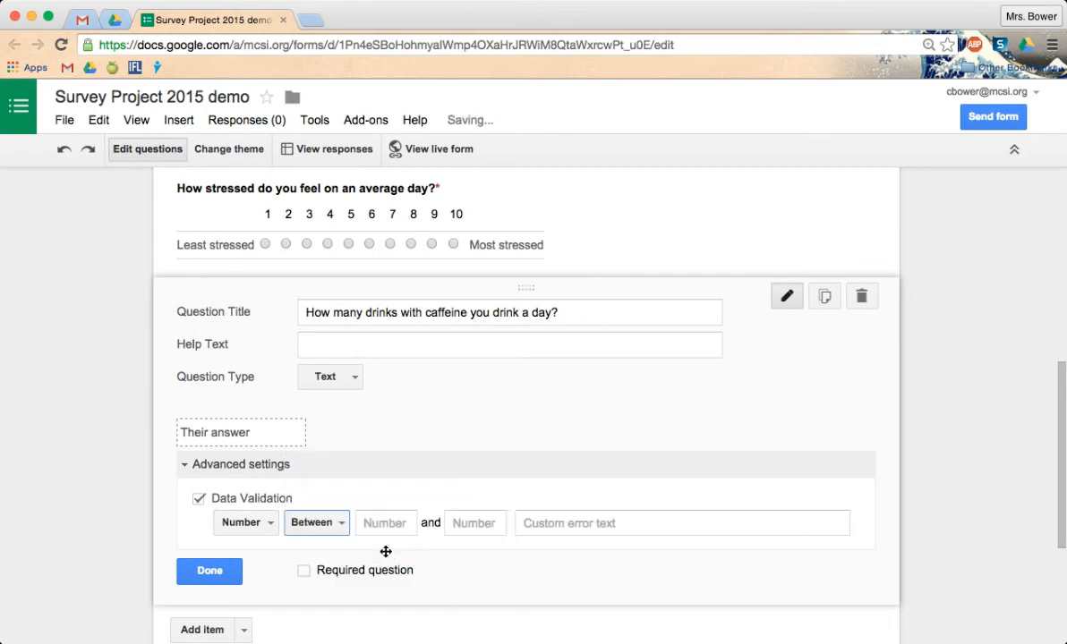
click(385, 524)
text(0)
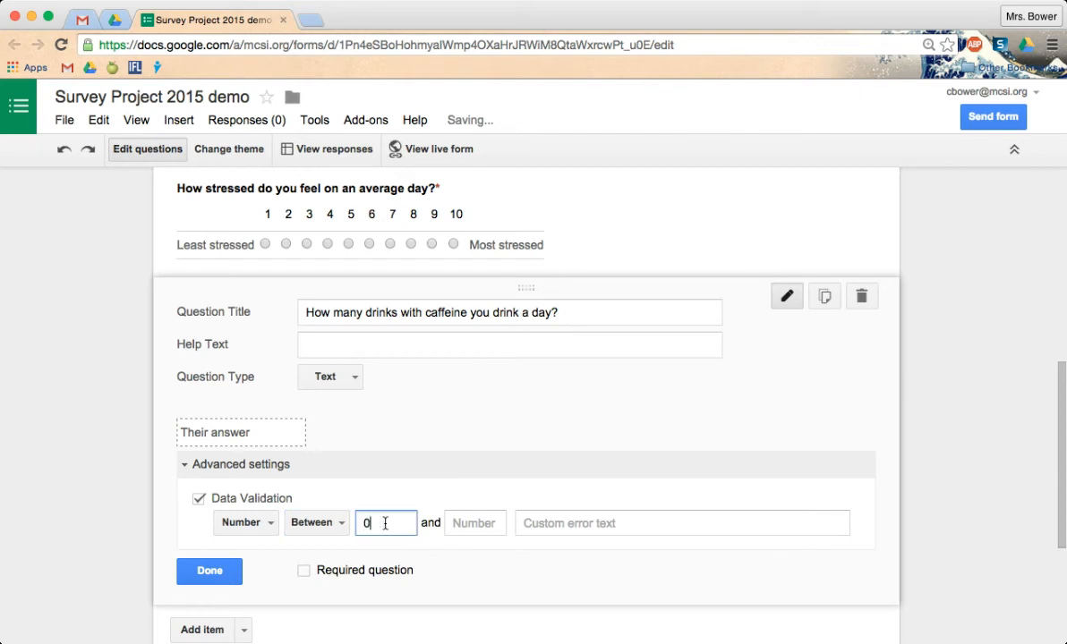
click(477, 528)
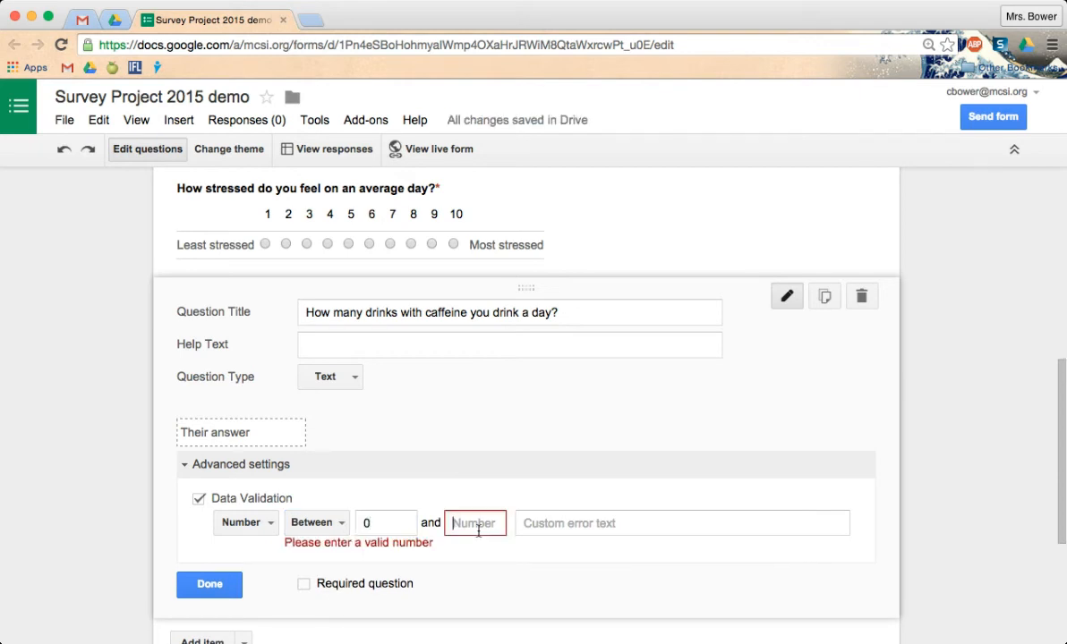
text(20)
Set the validation error text to "Please select an amount lower than 20" and finish the caffeine question as required
click(576, 532)
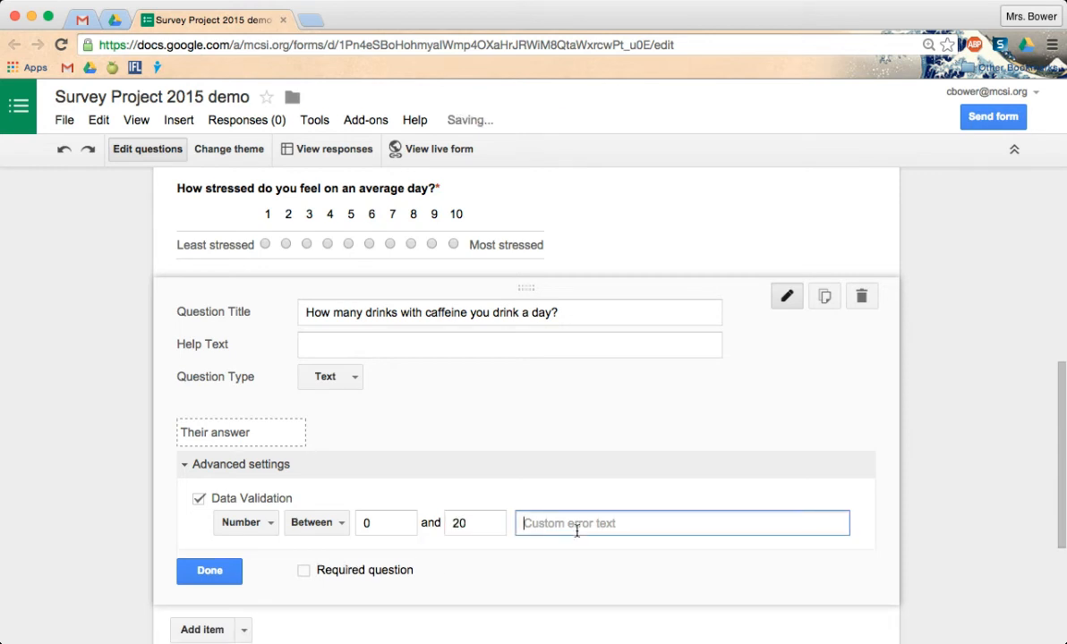
text(Please sele)
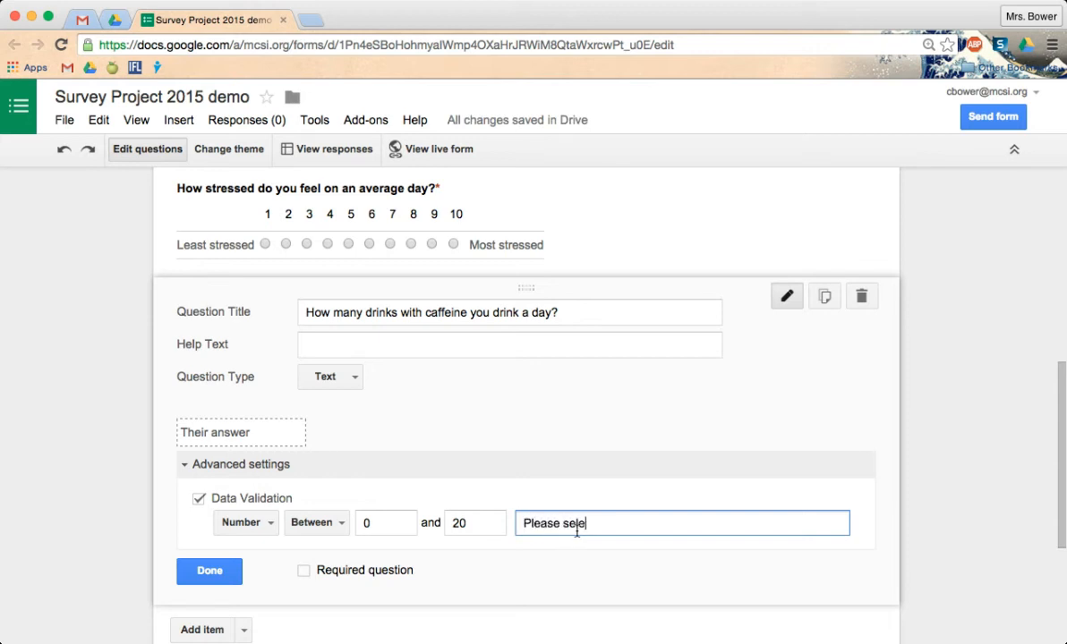
text(ct an amount lower than 20)
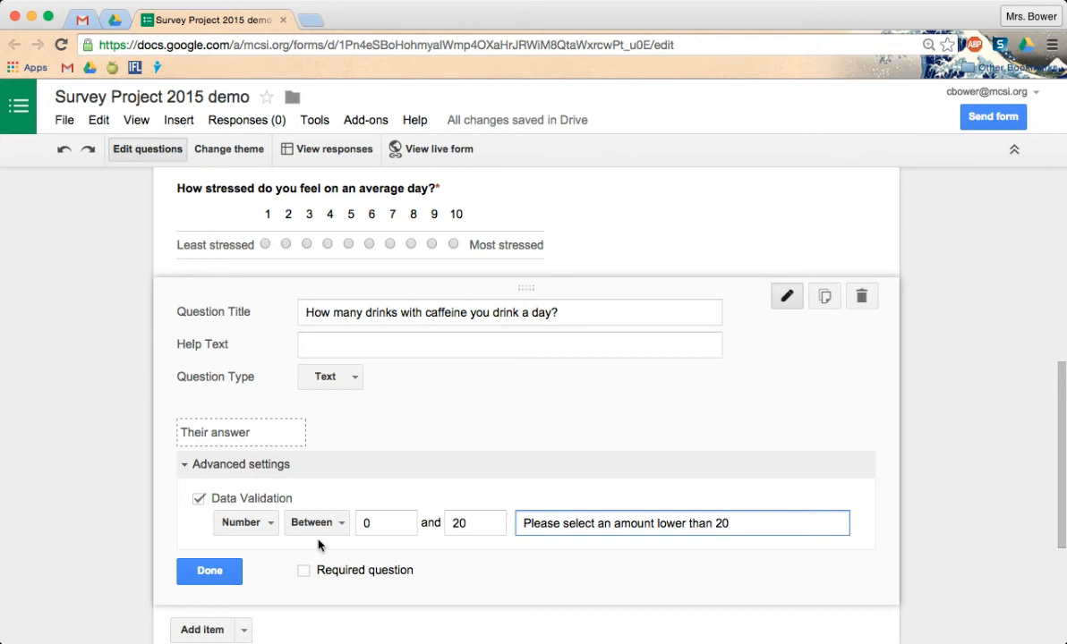
click(304, 573)
scroll(427, 459, down, 2)
click(210, 484)
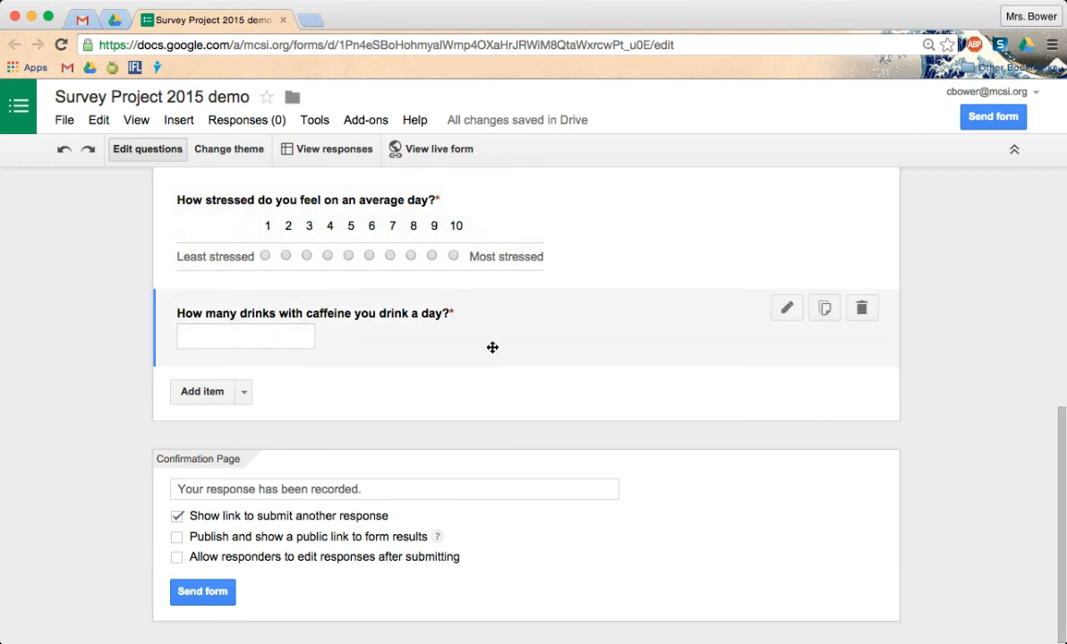
Open the form's theme options and look through the default themes
scroll(492, 347, up, 5)
scroll(492, 347, up, 3)
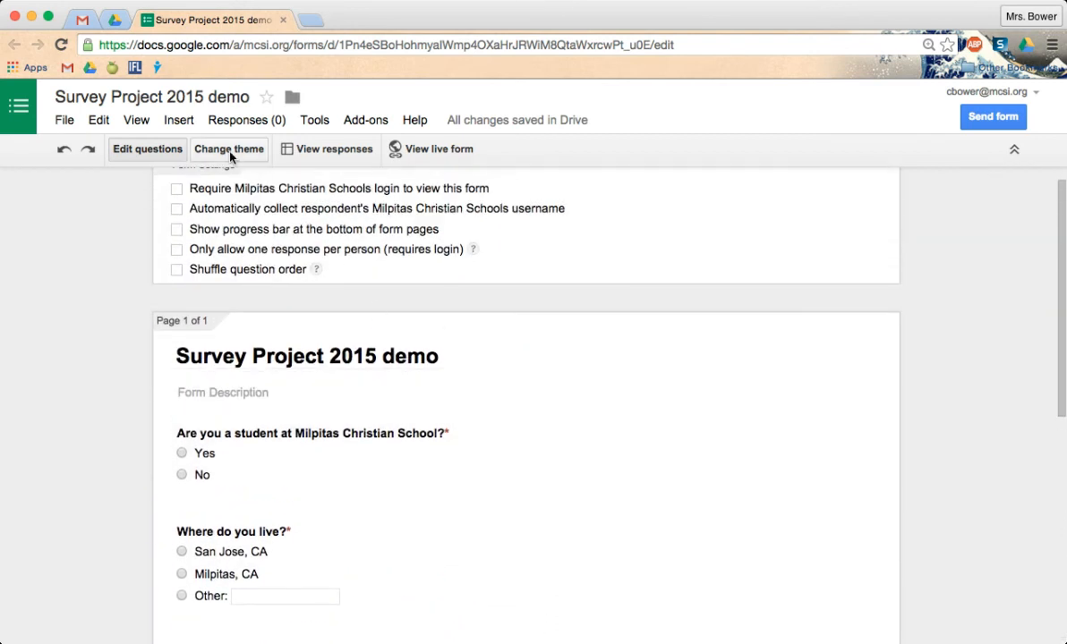
click(230, 152)
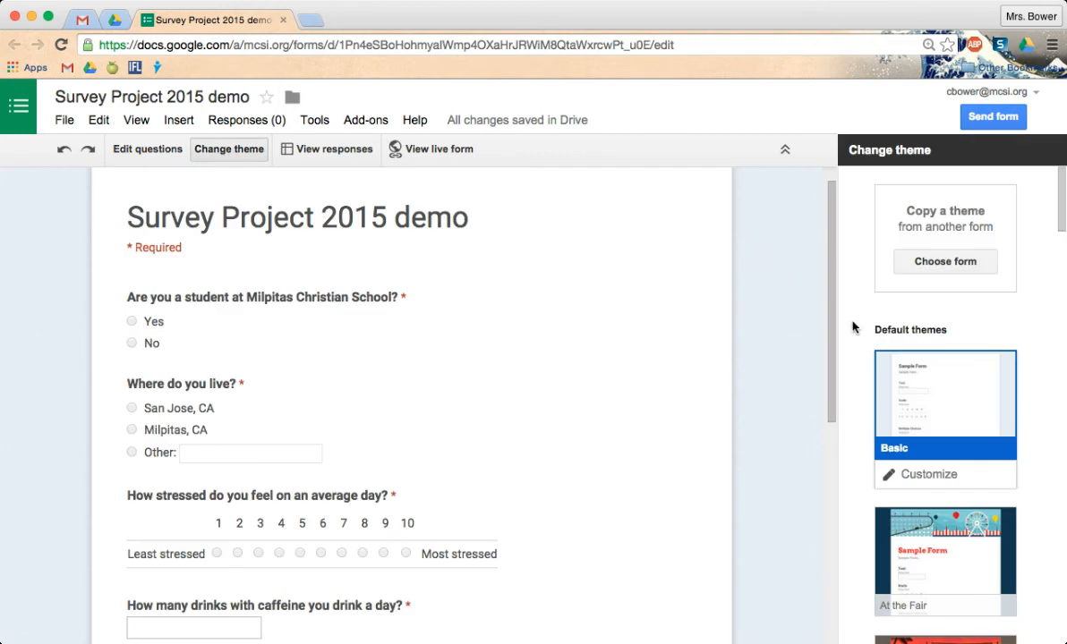
scroll(861, 446, down, 5)
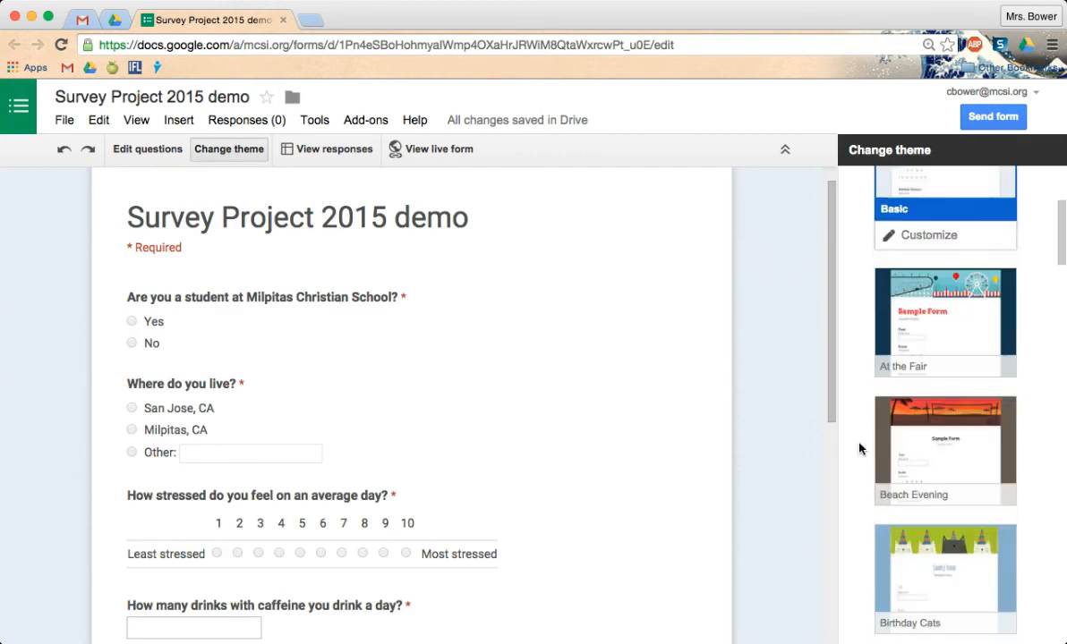
scroll(859, 447, down, 6)
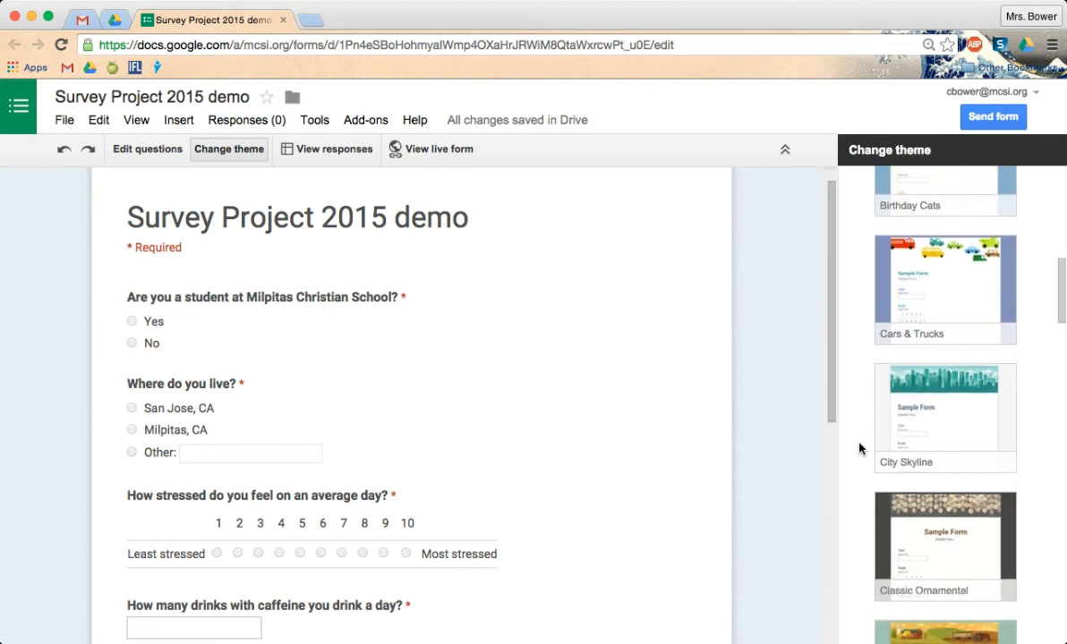
scroll(859, 449, down, 2)
scroll(859, 449, up, 5)
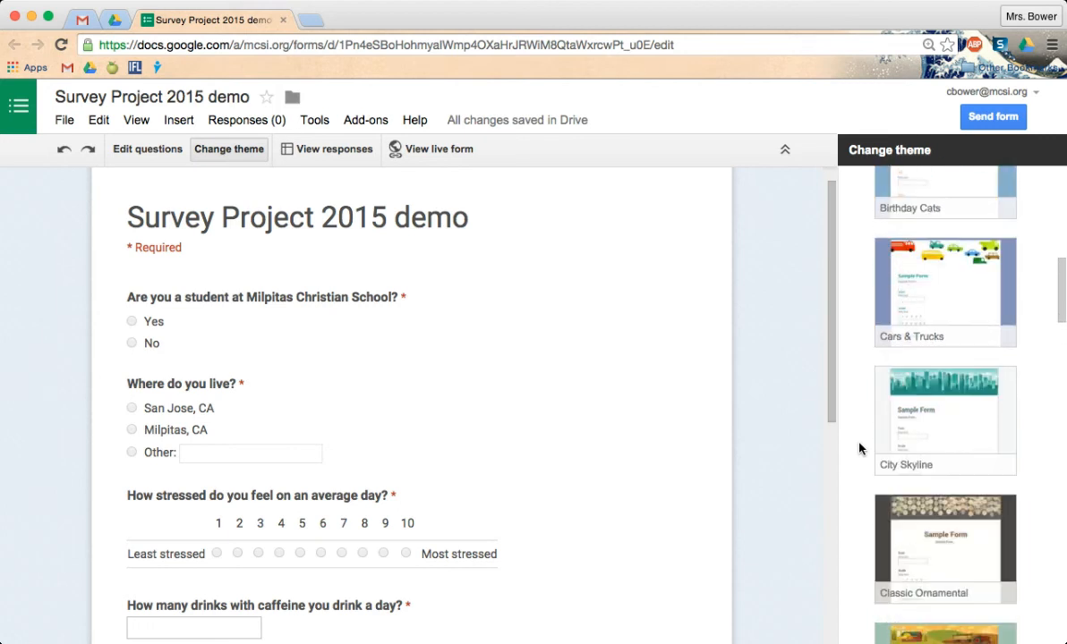
scroll(860, 446, up, 4)
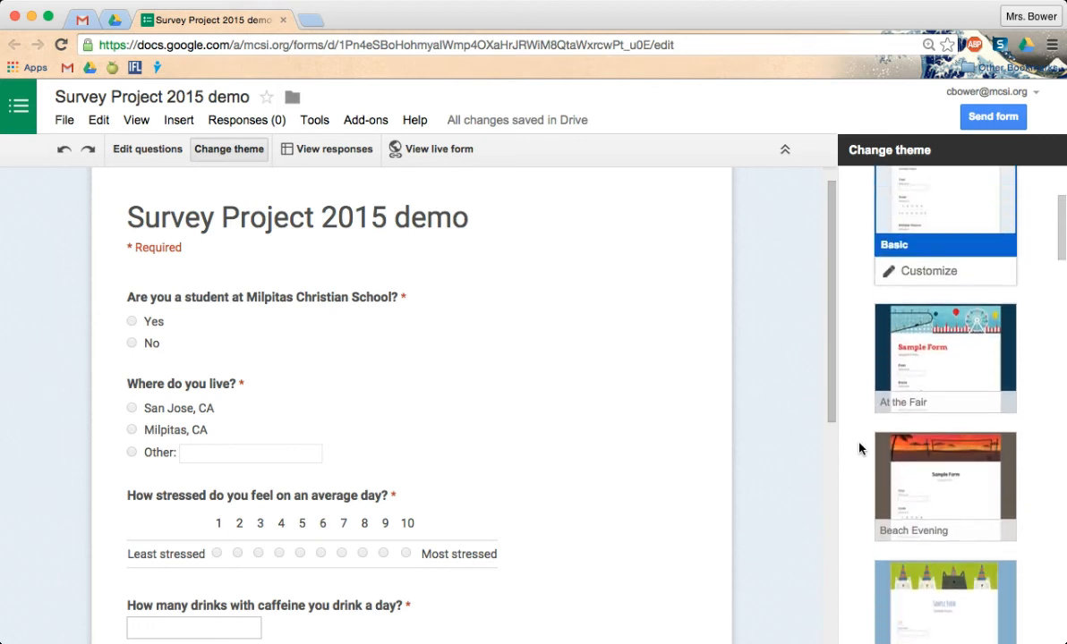
Customize the Basic theme with the header illustration of a turkey and squirrel among falling autumn leaves
click(911, 272)
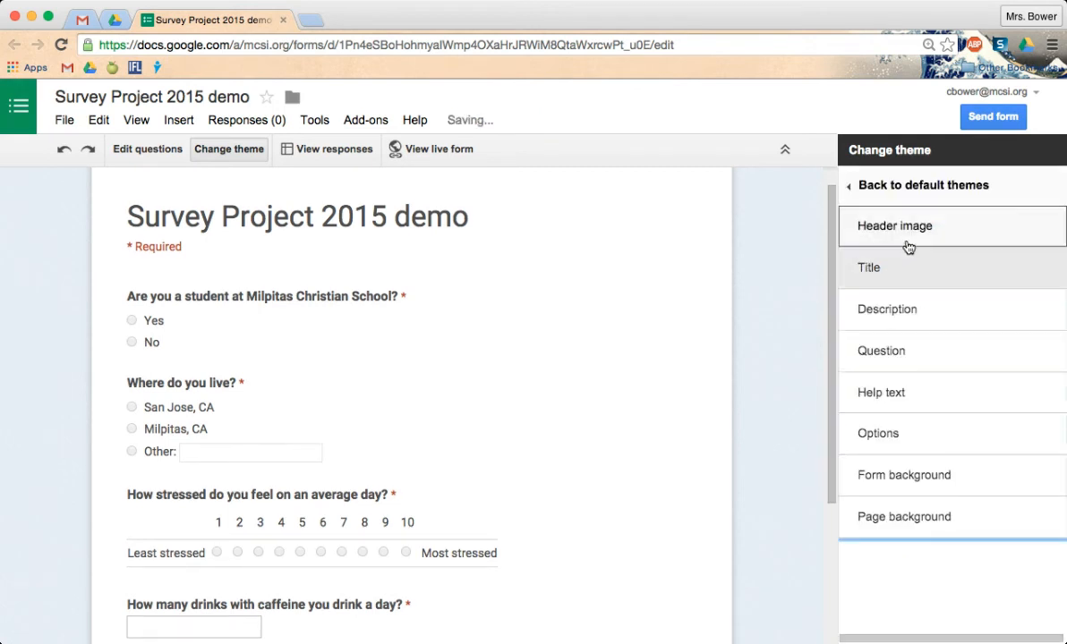
click(907, 242)
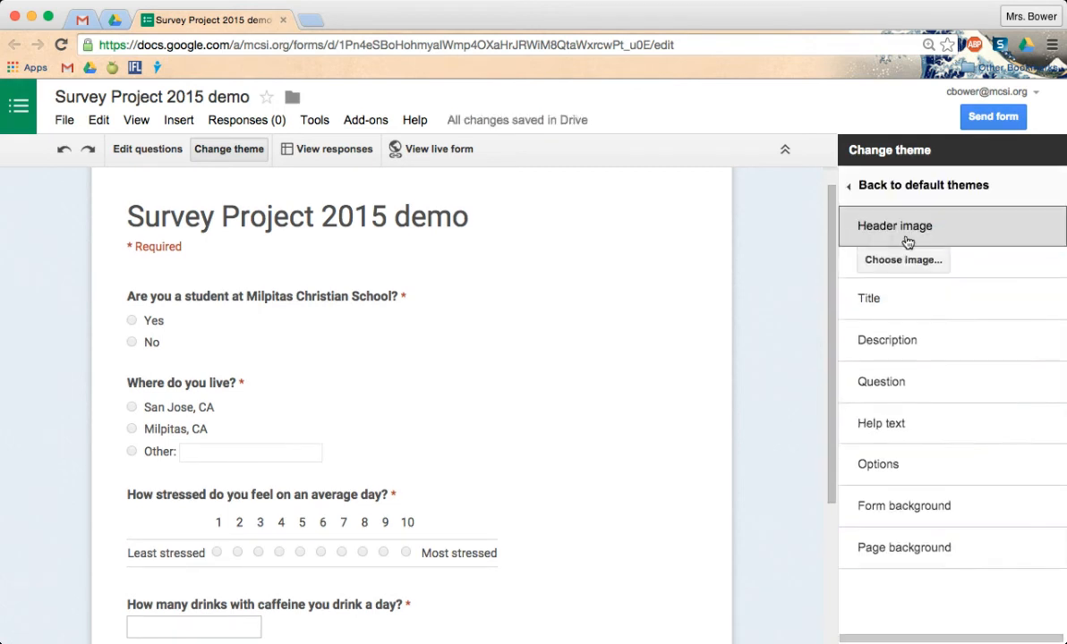
click(906, 274)
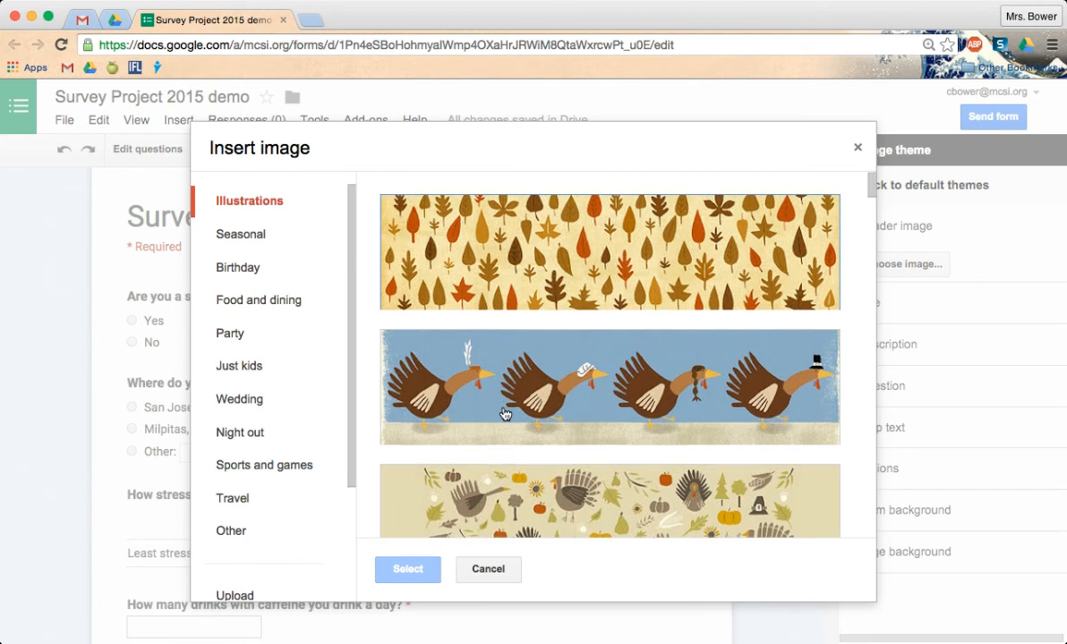
scroll(505, 414, down, 3)
scroll(515, 429, down, 2)
click(515, 428)
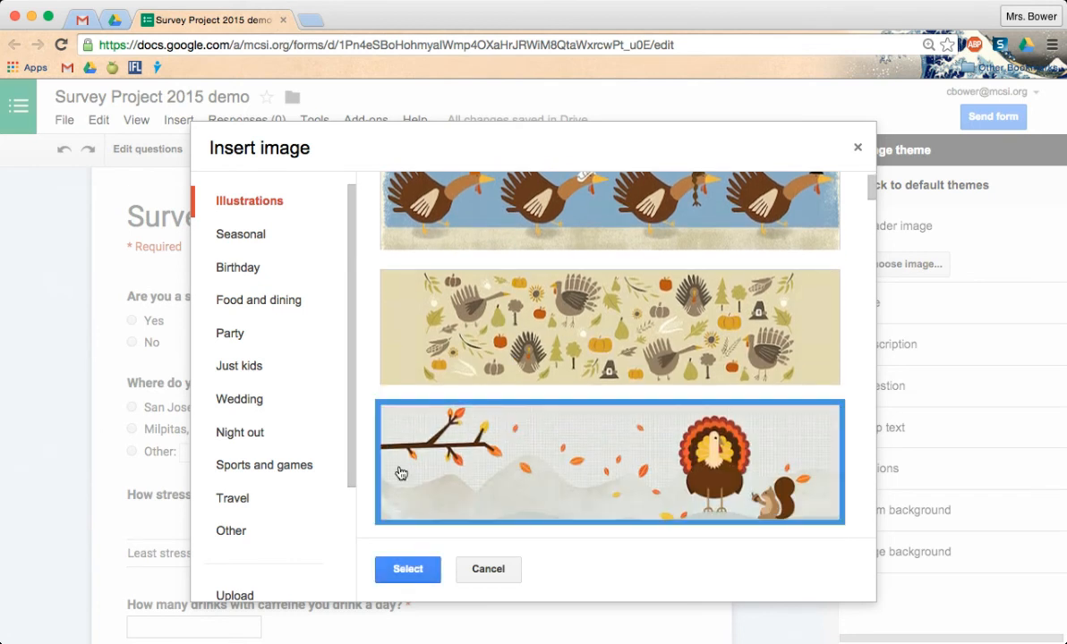
click(407, 571)
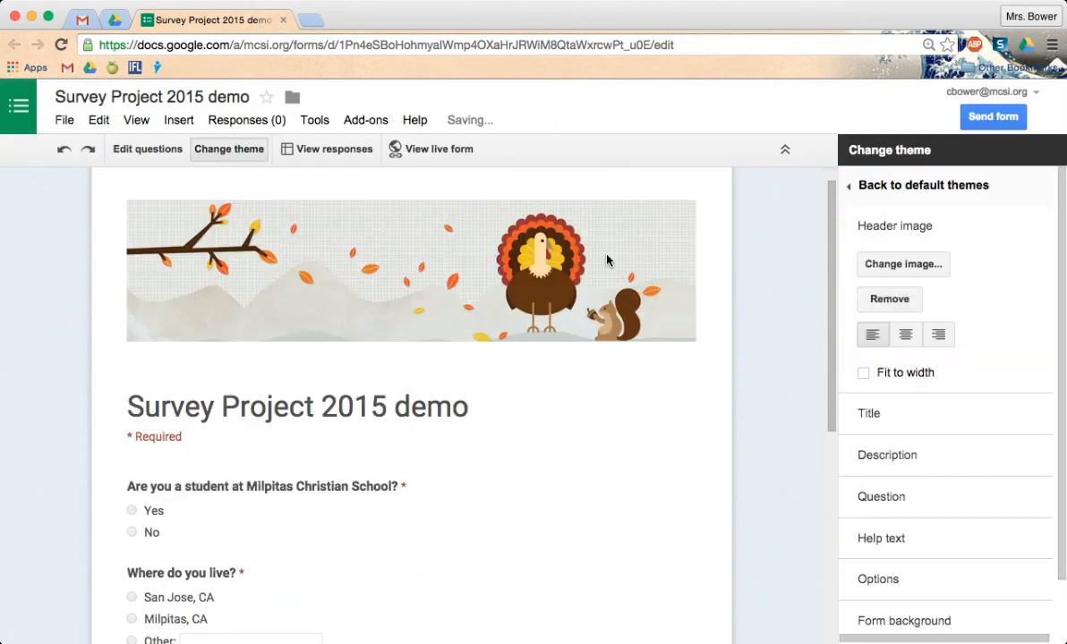
Set the form title's font to Ribeye Marrow and its text color to orange in the custom theme
scroll(1002, 352, down, 2)
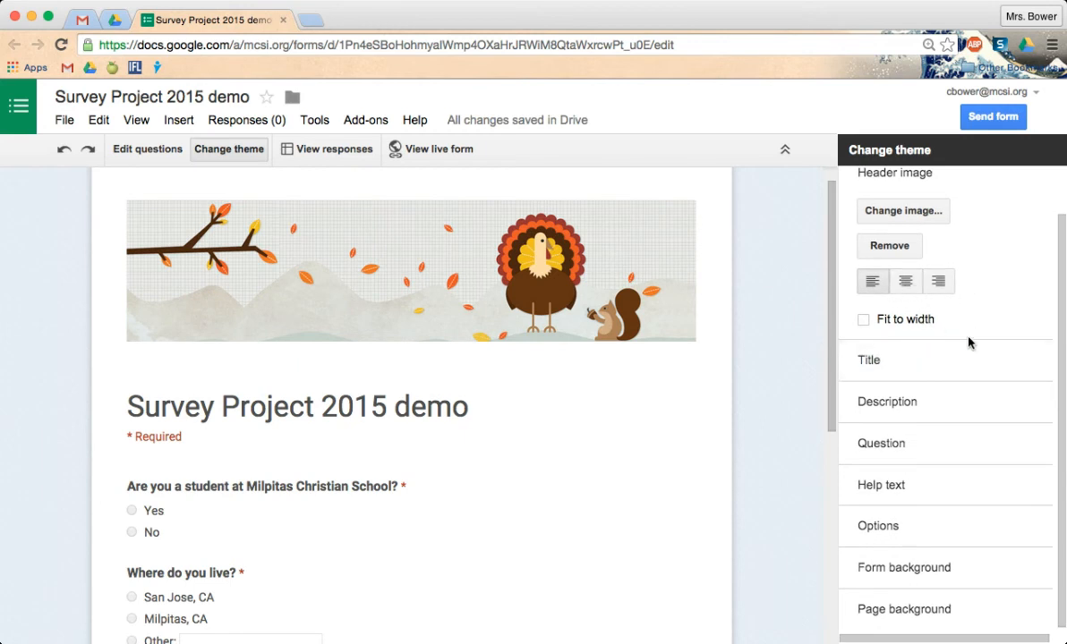
click(966, 371)
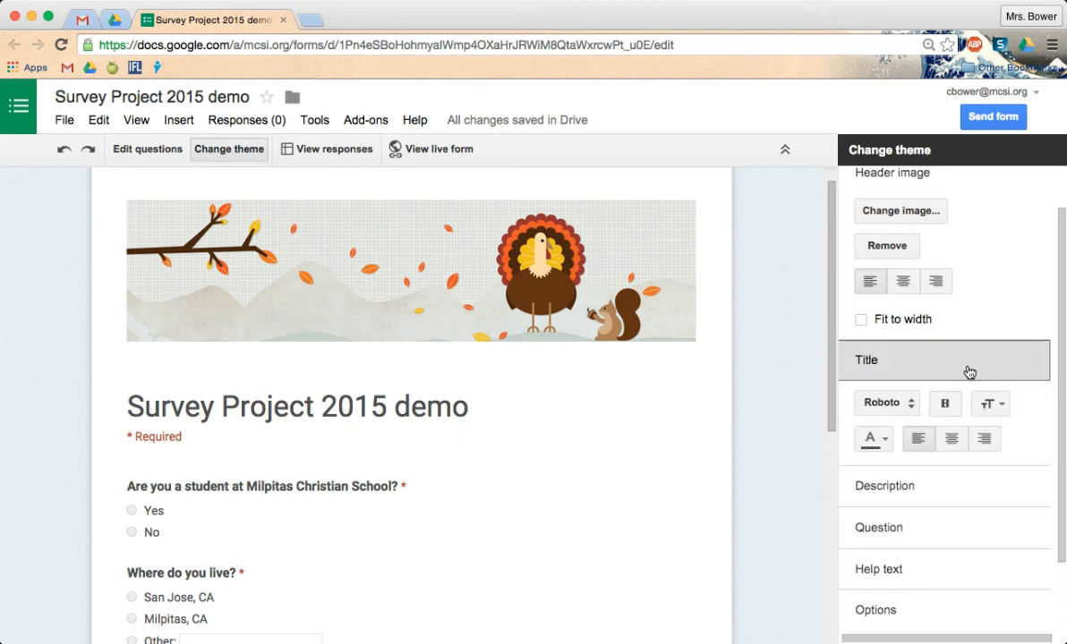
click(859, 405)
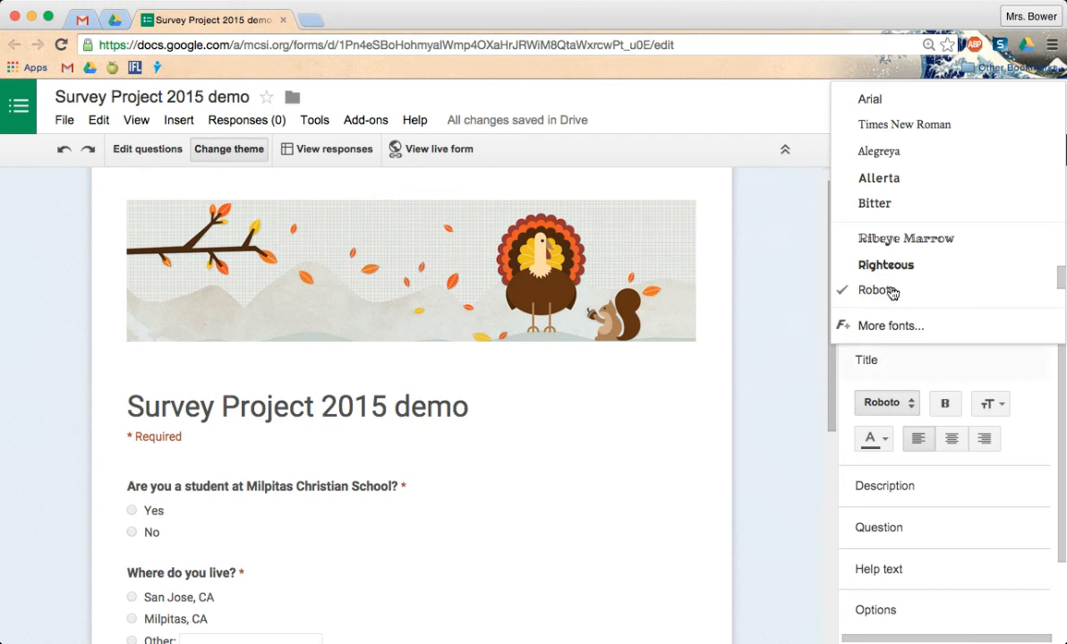
scroll(828, 241, up, 1)
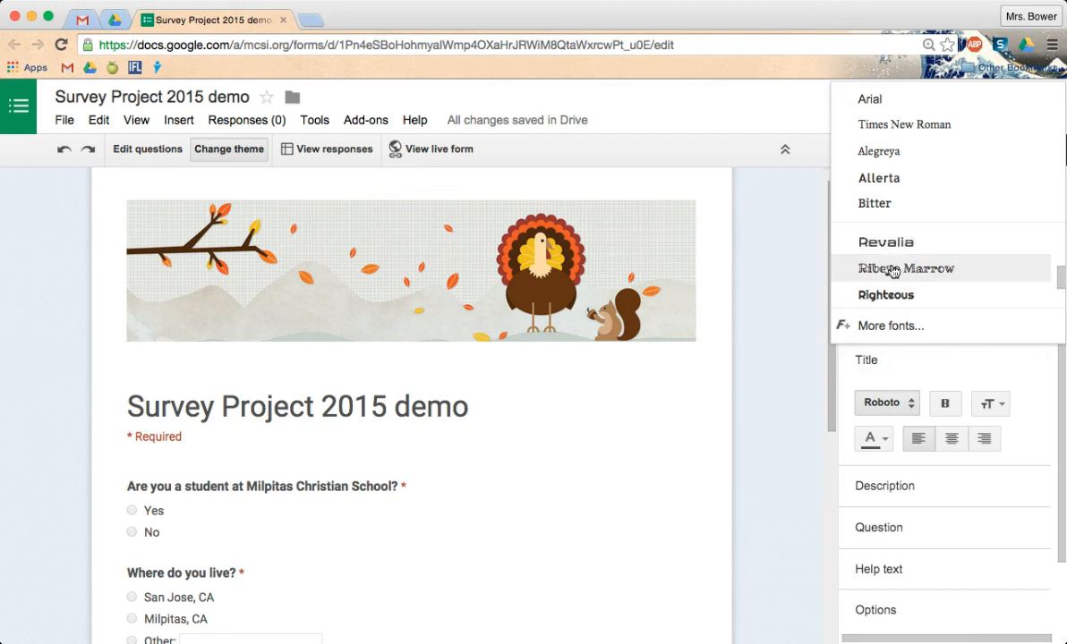
click(893, 269)
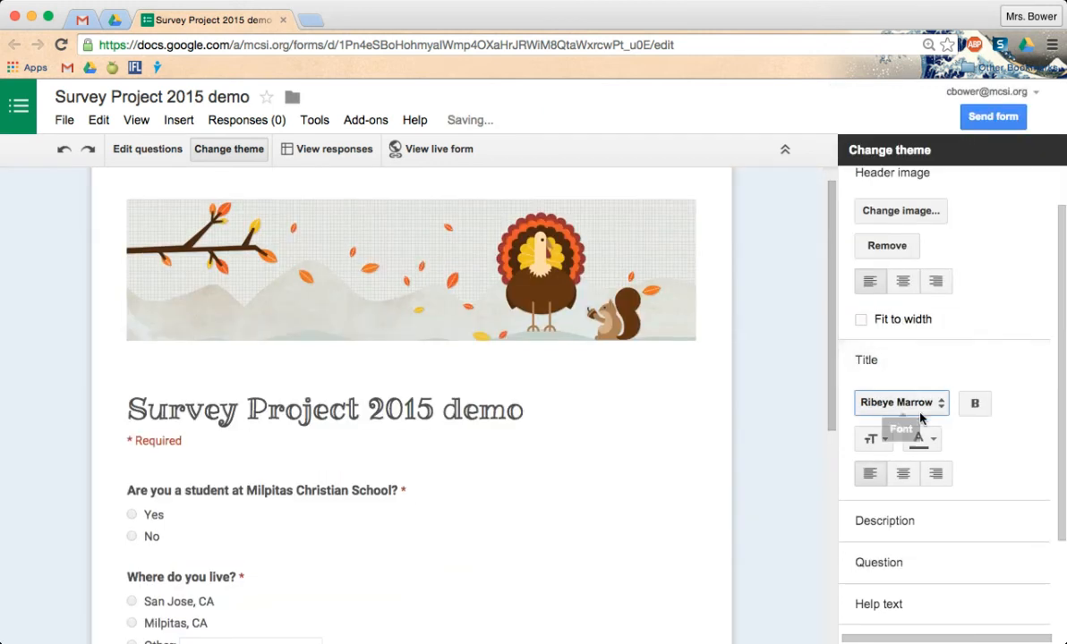
scroll(921, 411, down, 2)
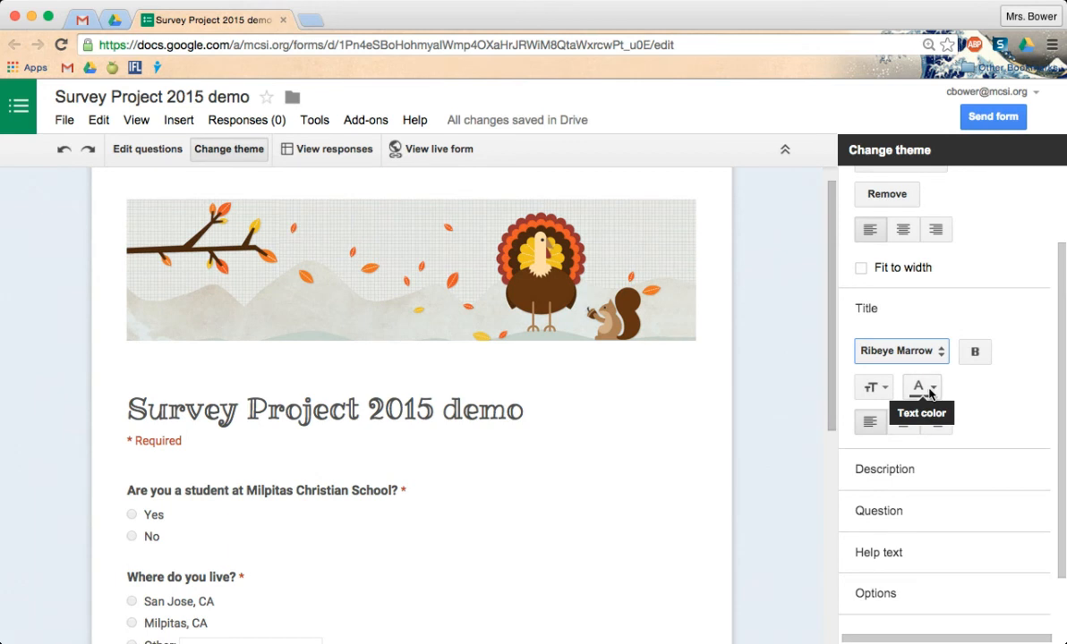
click(933, 391)
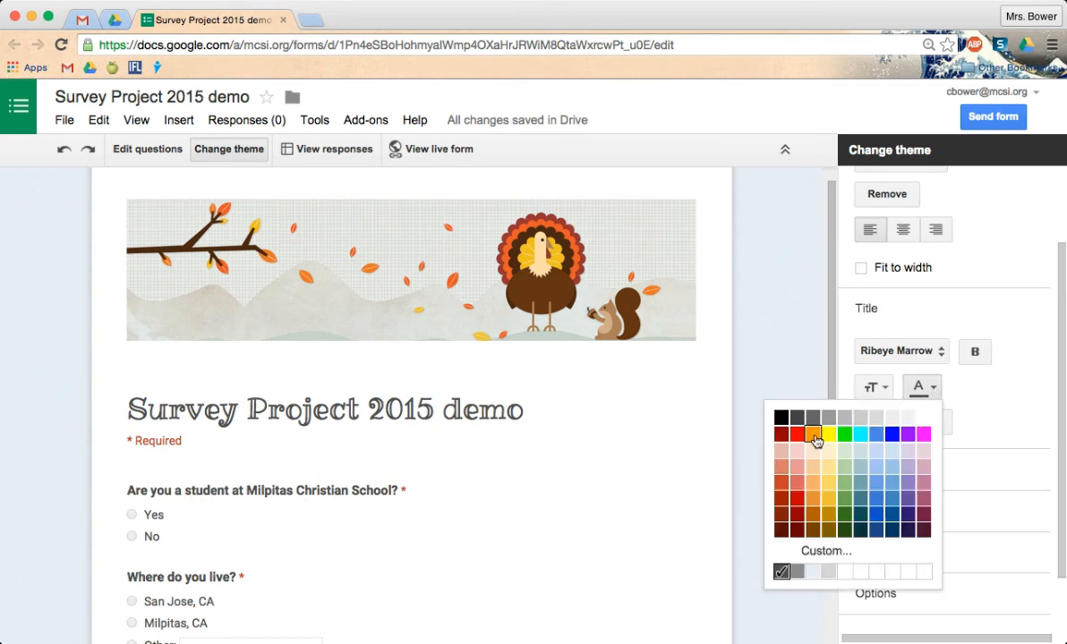
click(815, 437)
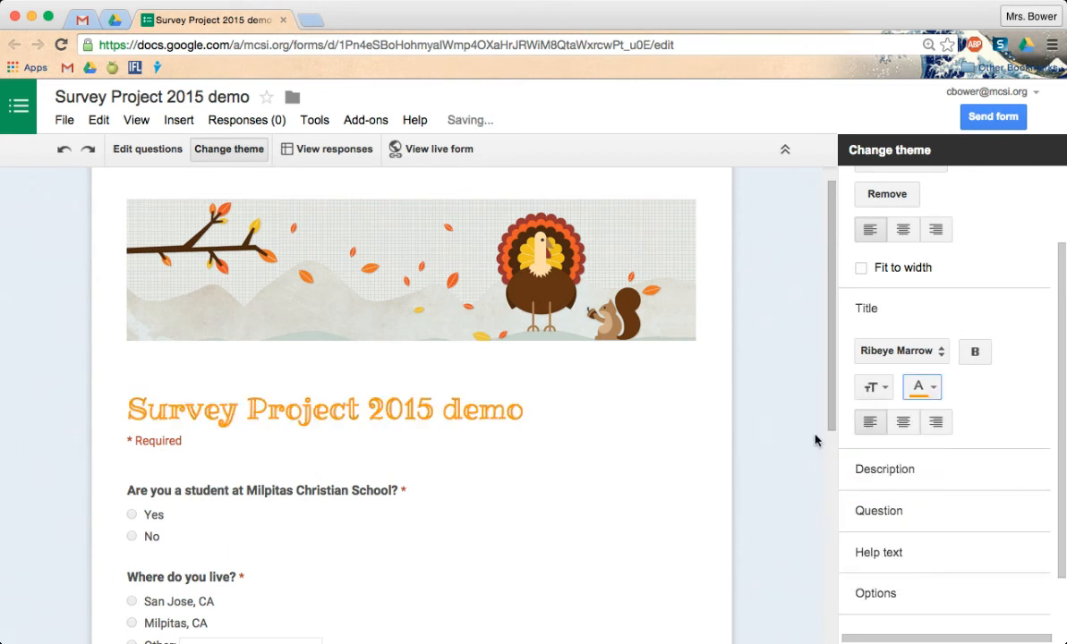
Look through the theme's text settings for the description, questions, help text and options
click(895, 469)
scroll(895, 473, down, 5)
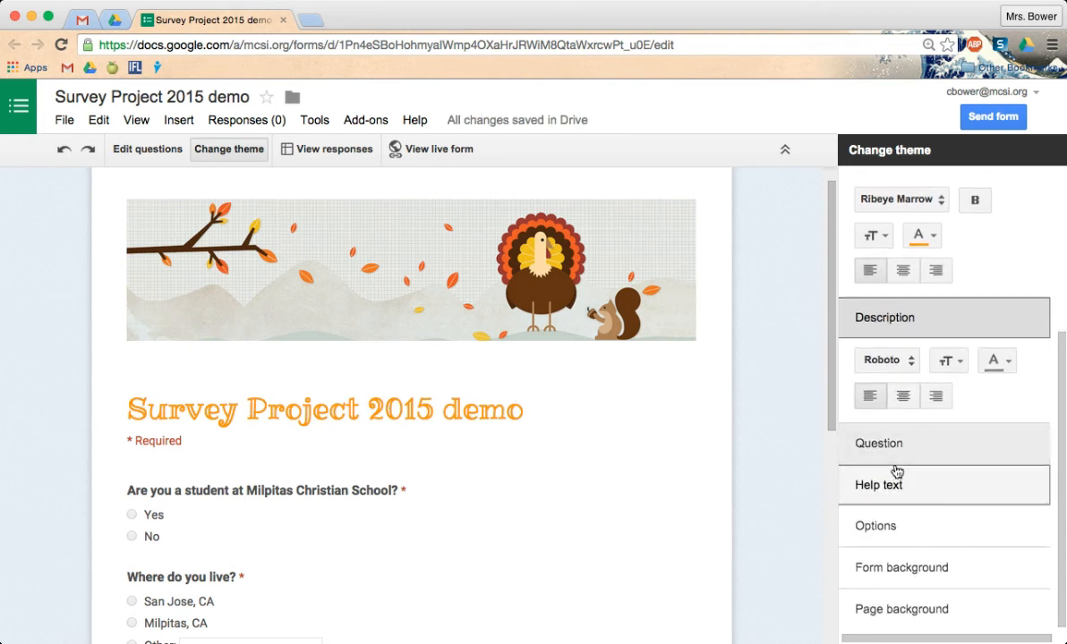
scroll(895, 470, up, 3)
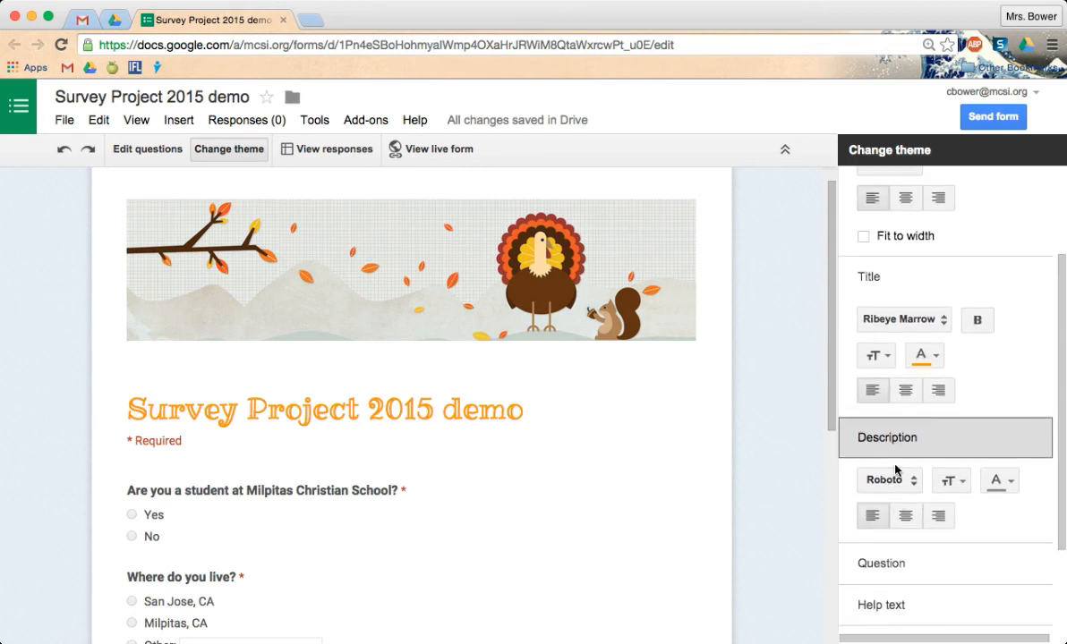
click(879, 288)
scroll(878, 286, up, 2)
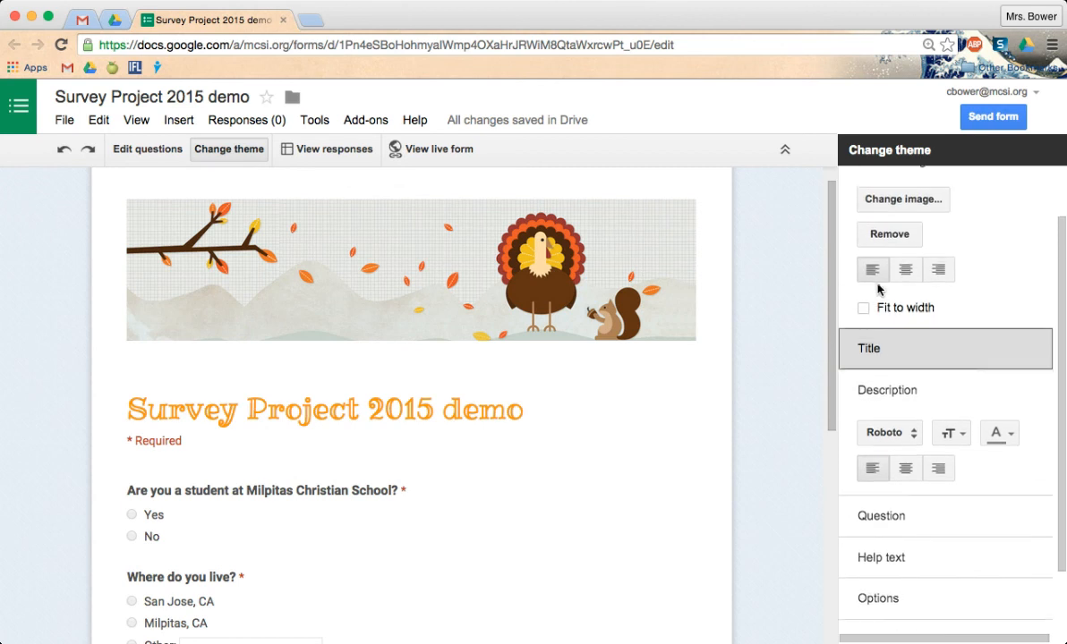
scroll(877, 269, up, 1)
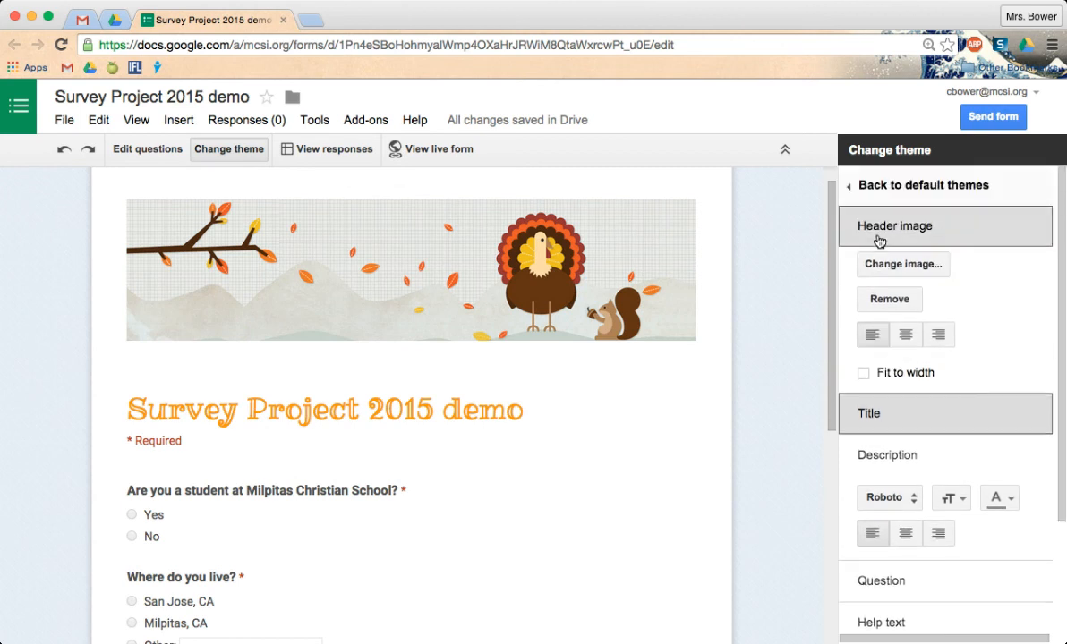
click(879, 238)
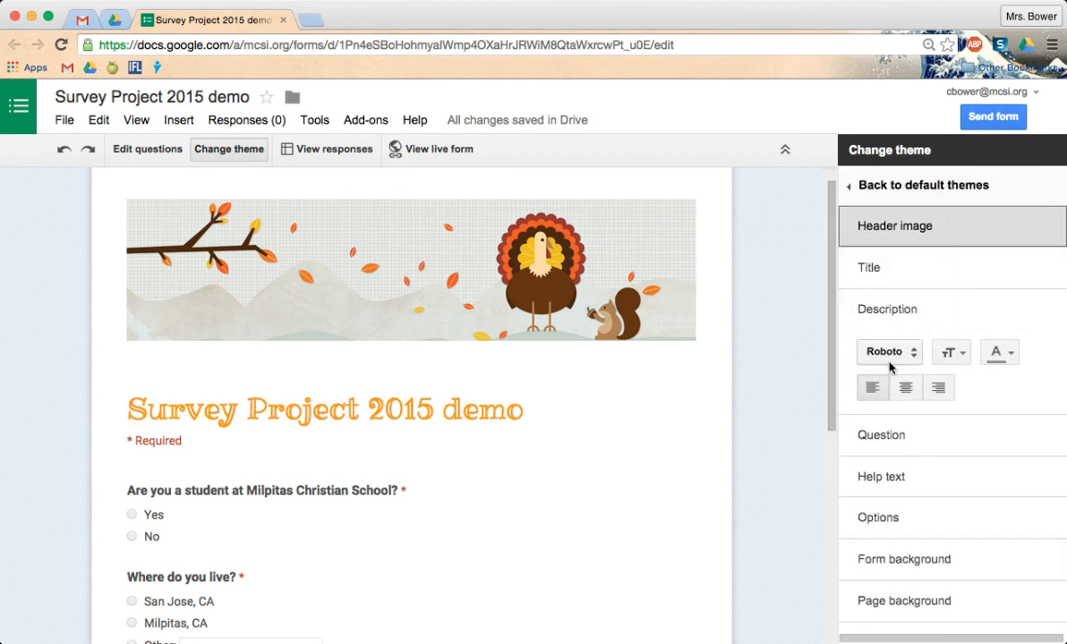
click(875, 324)
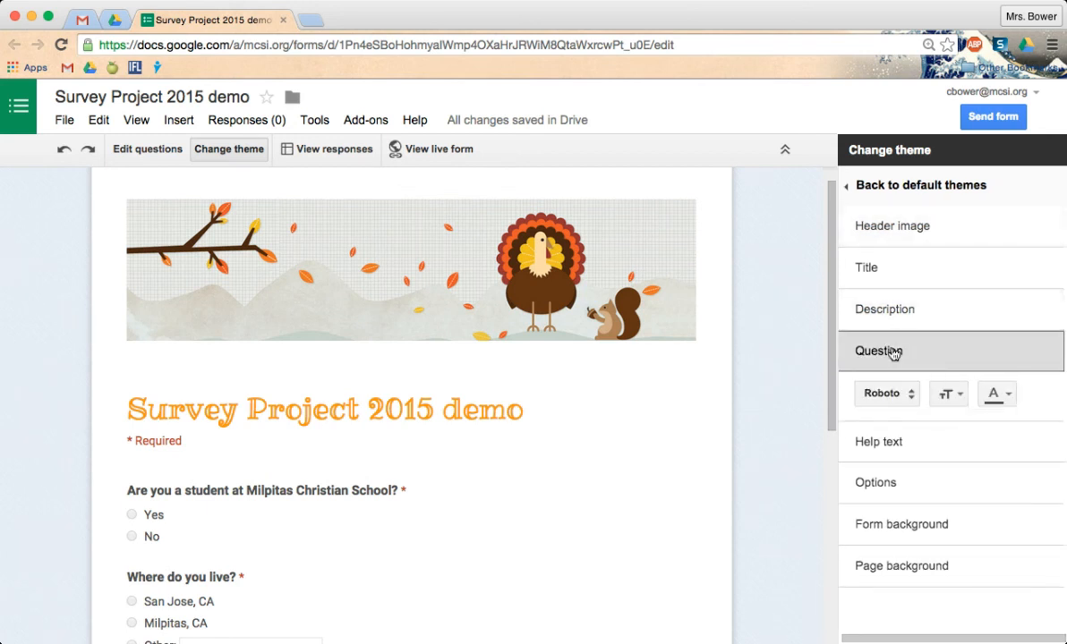
click(892, 353)
click(880, 400)
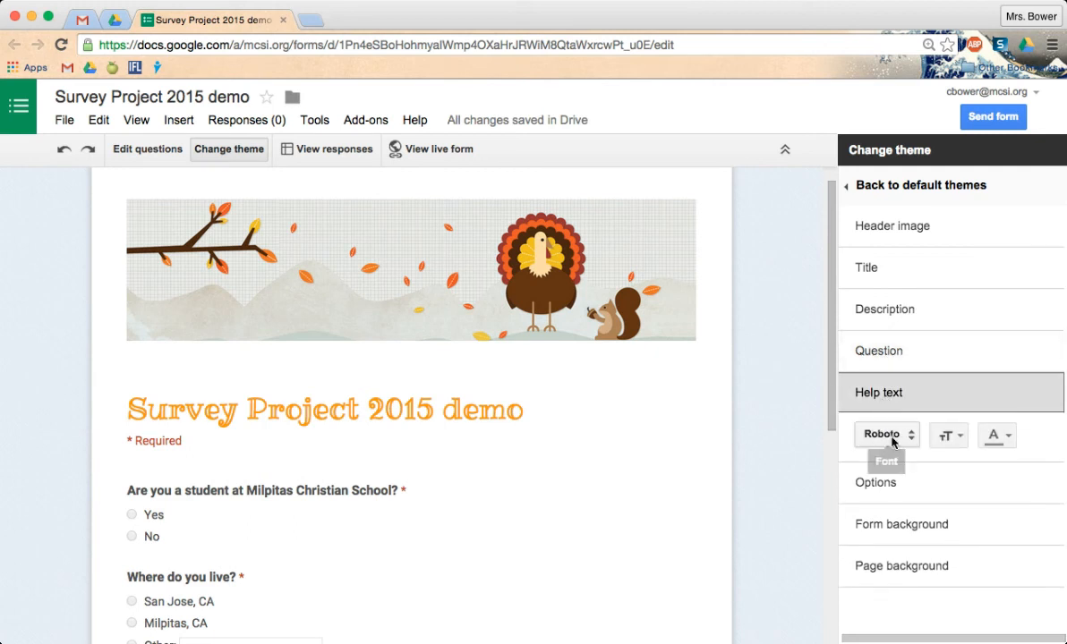
click(880, 400)
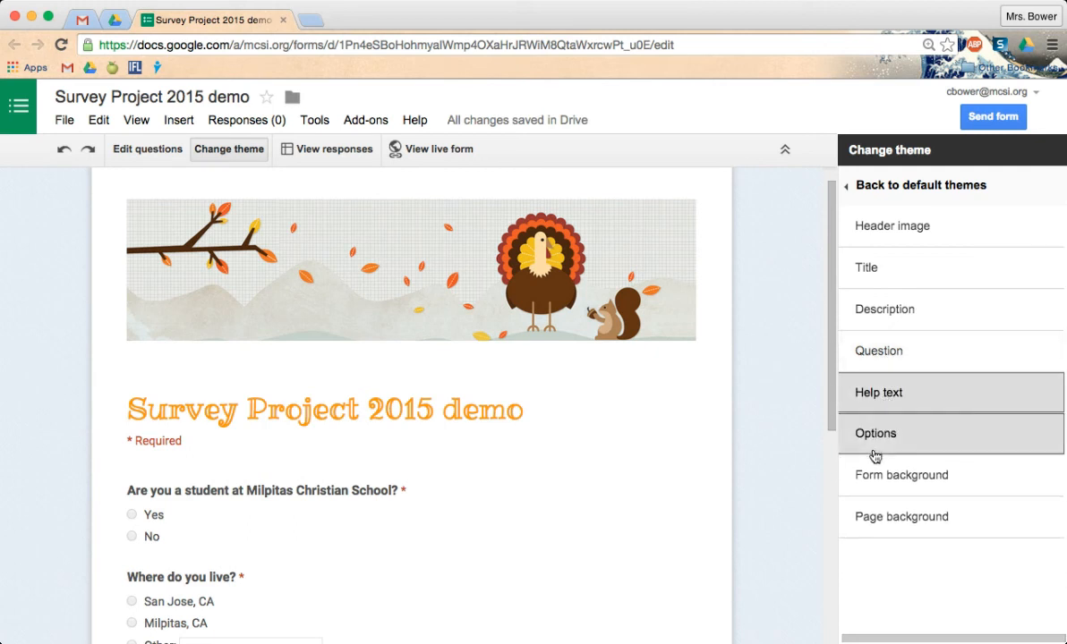
click(858, 434)
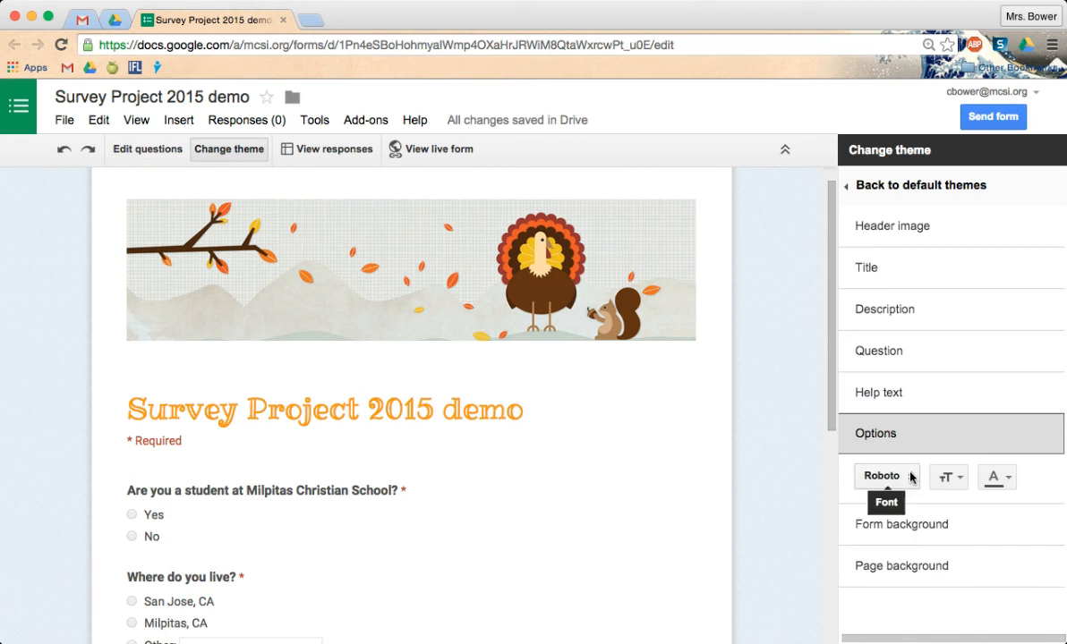
click(881, 439)
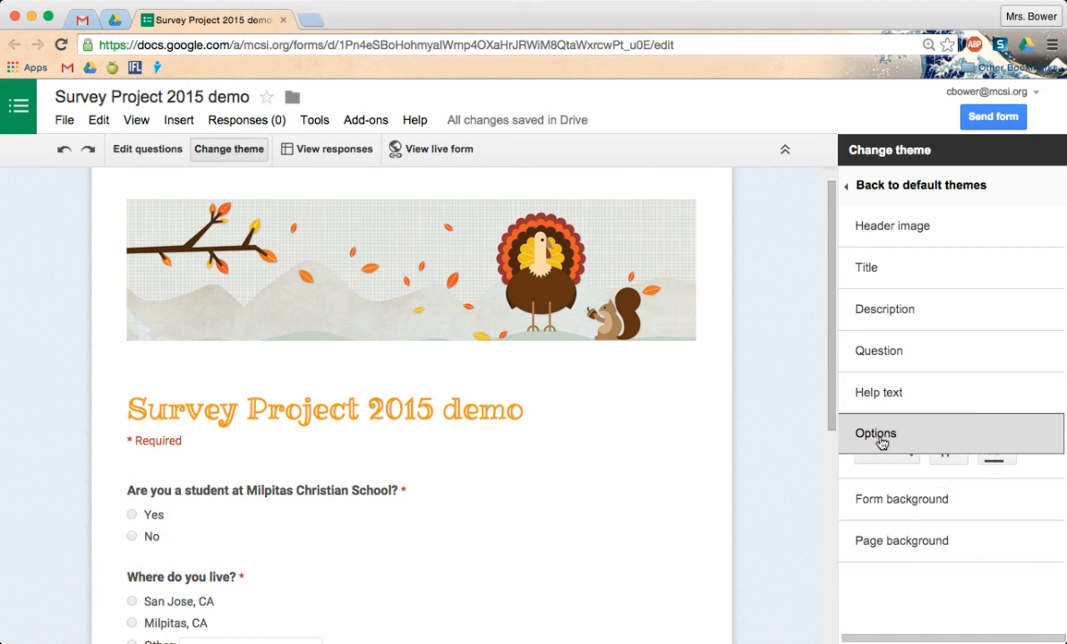
Set the form background color to light gray
click(895, 476)
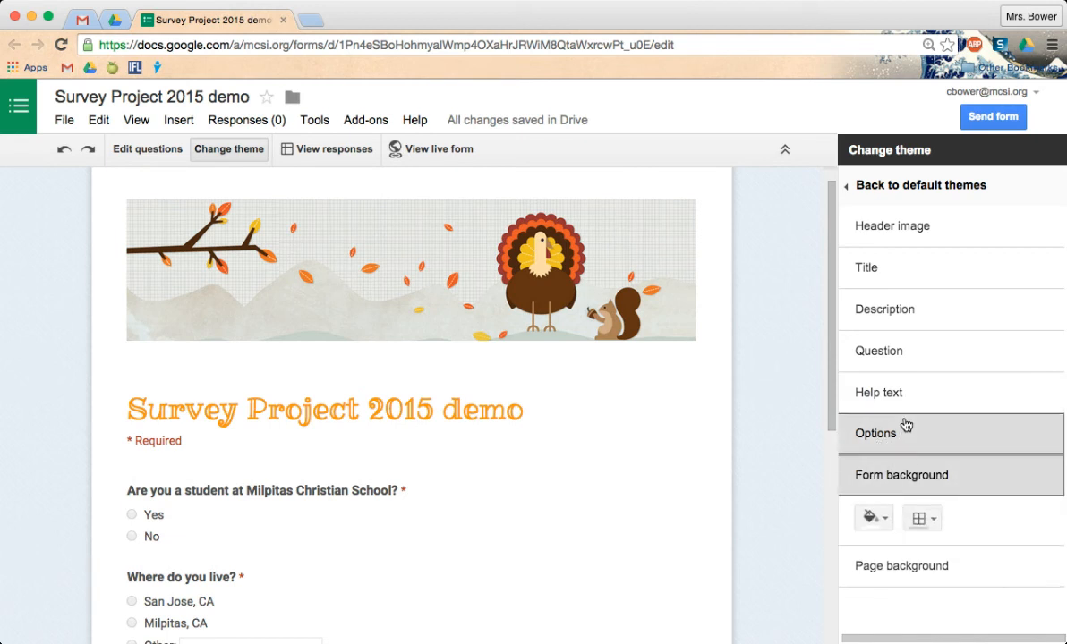
click(888, 520)
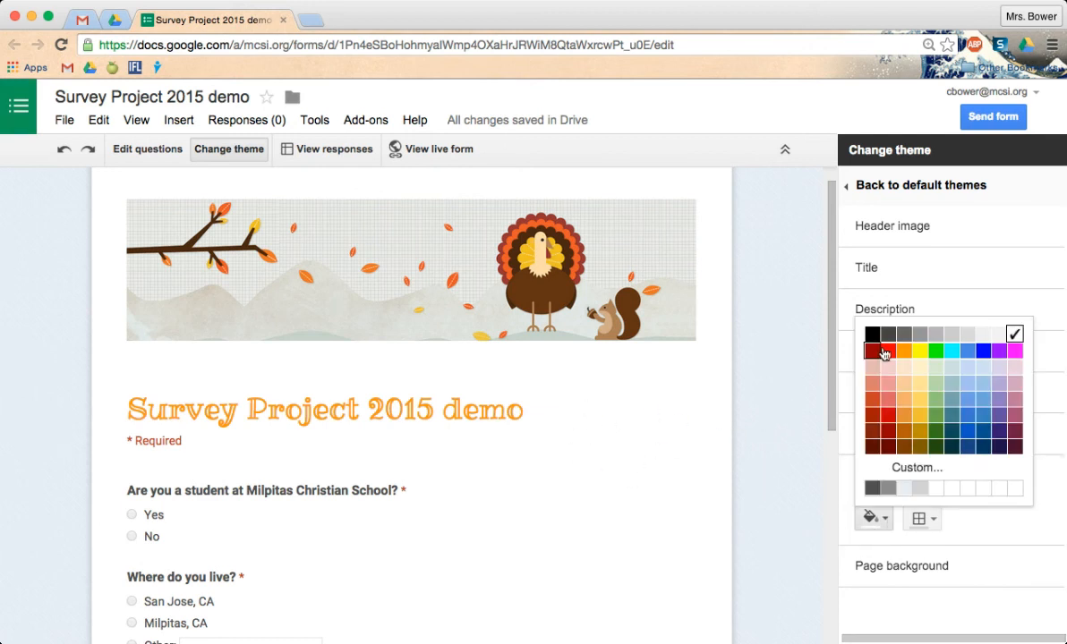
click(983, 334)
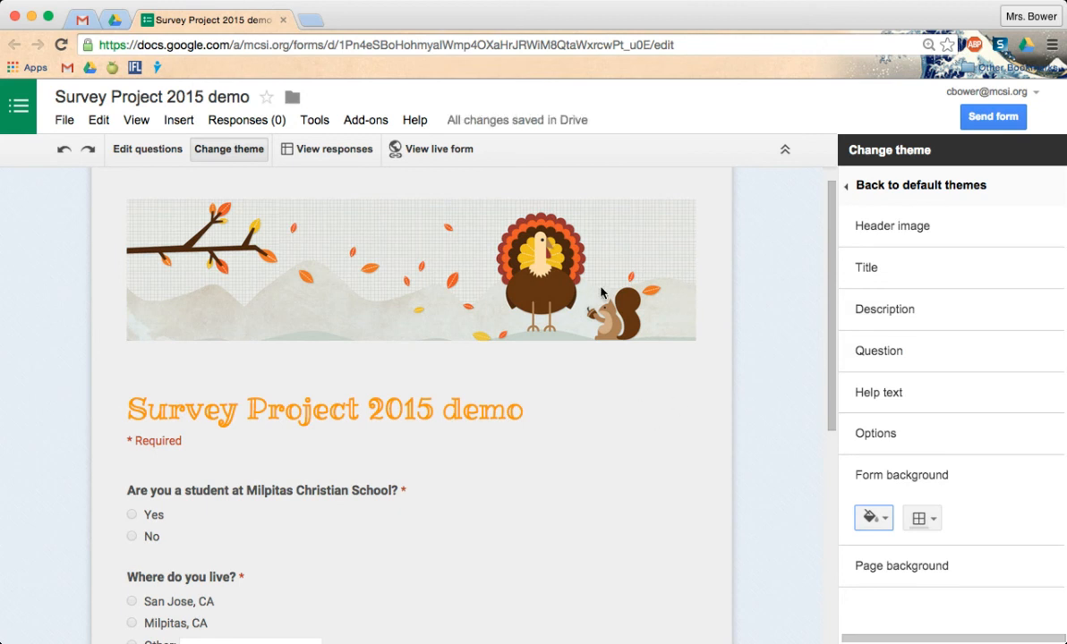
Look at the image sources offered for the page background, including image search, and review the themed form
click(920, 478)
click(908, 527)
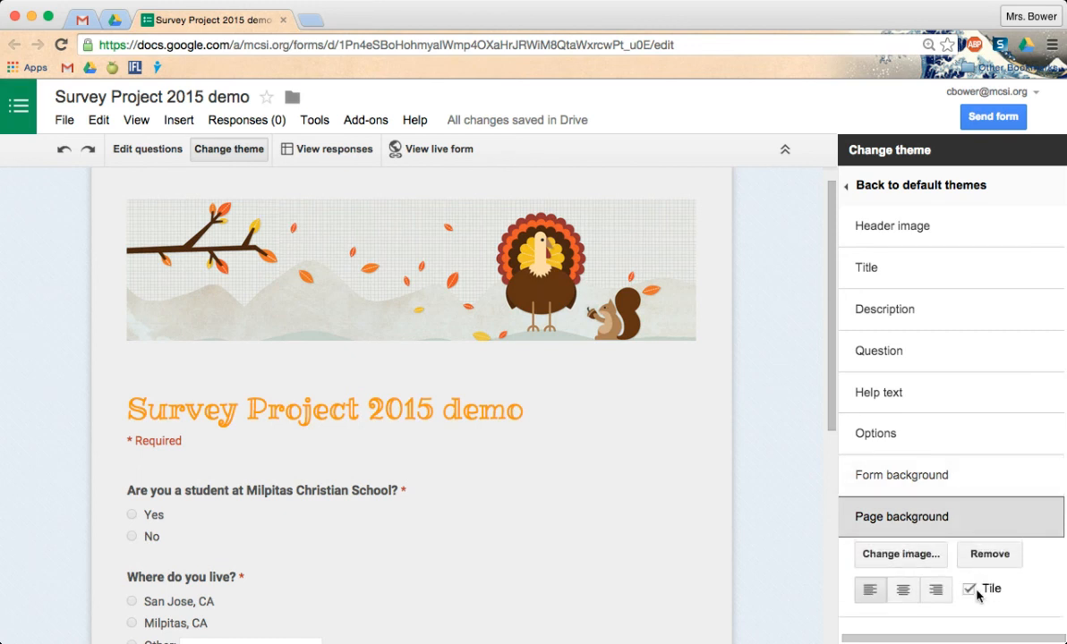
click(909, 561)
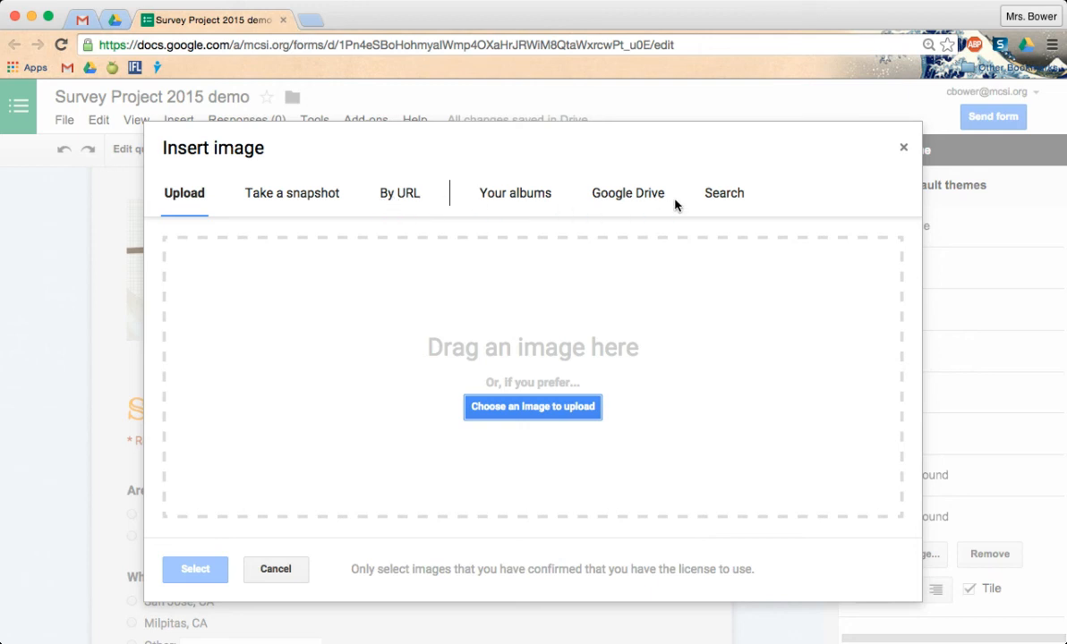
click(735, 198)
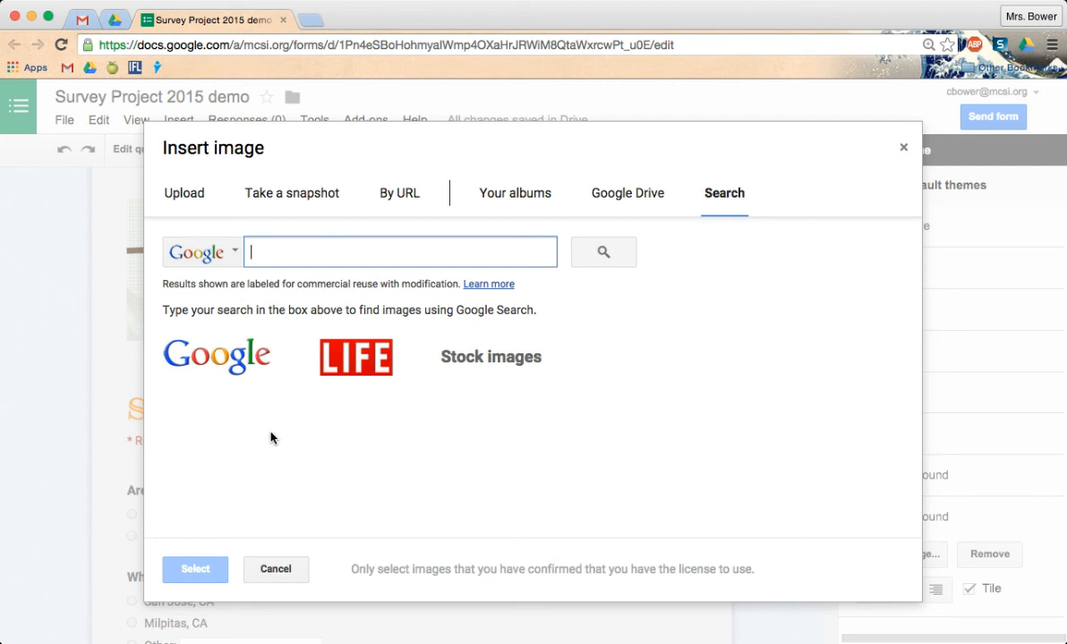
click(277, 570)
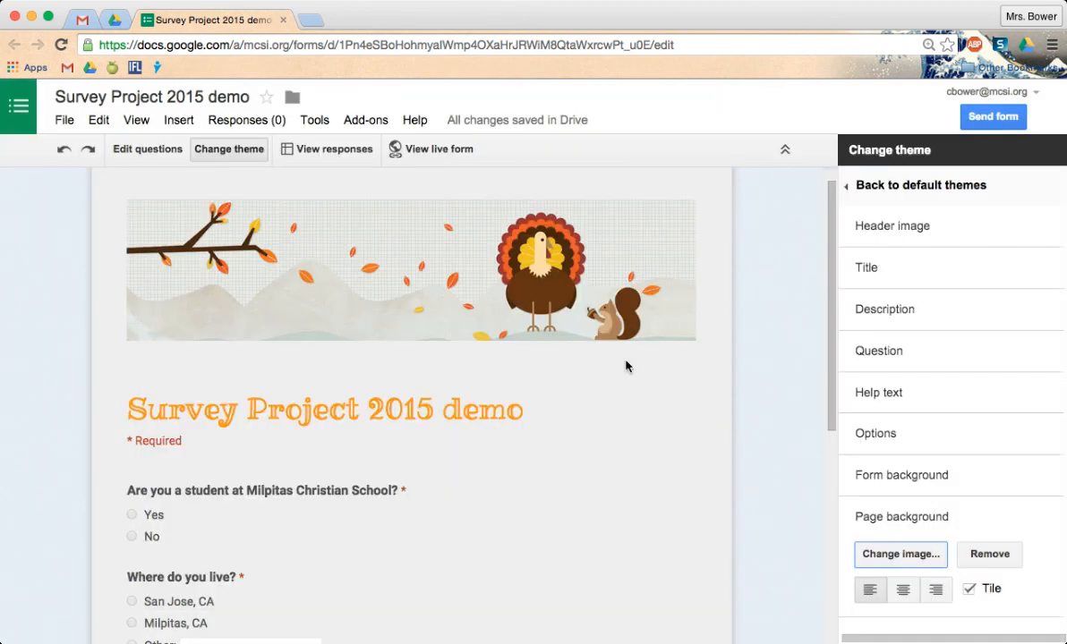
scroll(771, 490, down, 2)
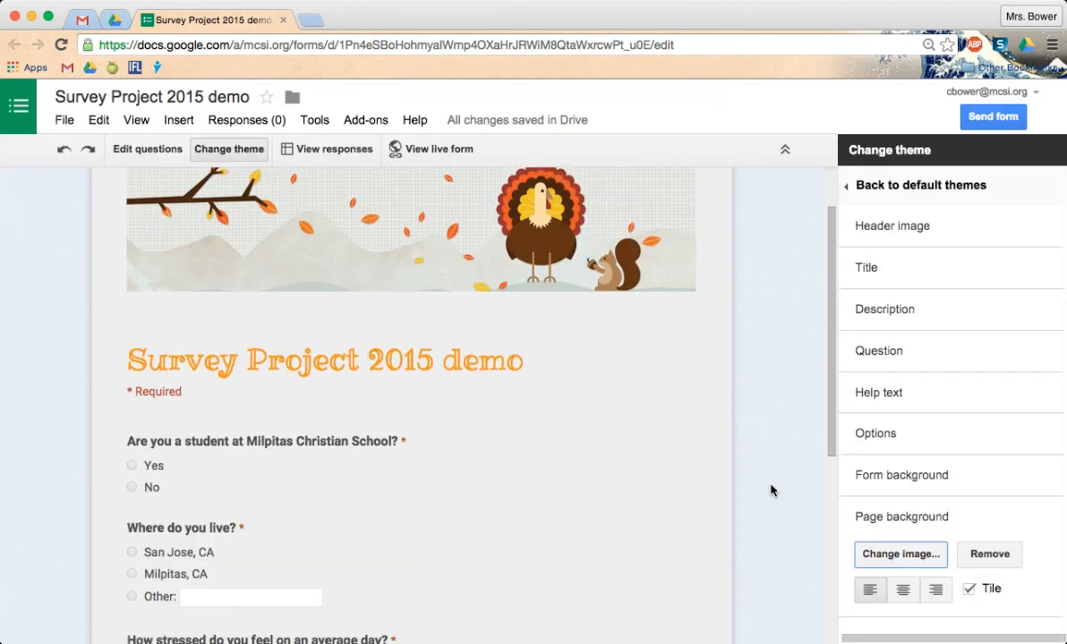
click(875, 520)
scroll(579, 443, down, 6)
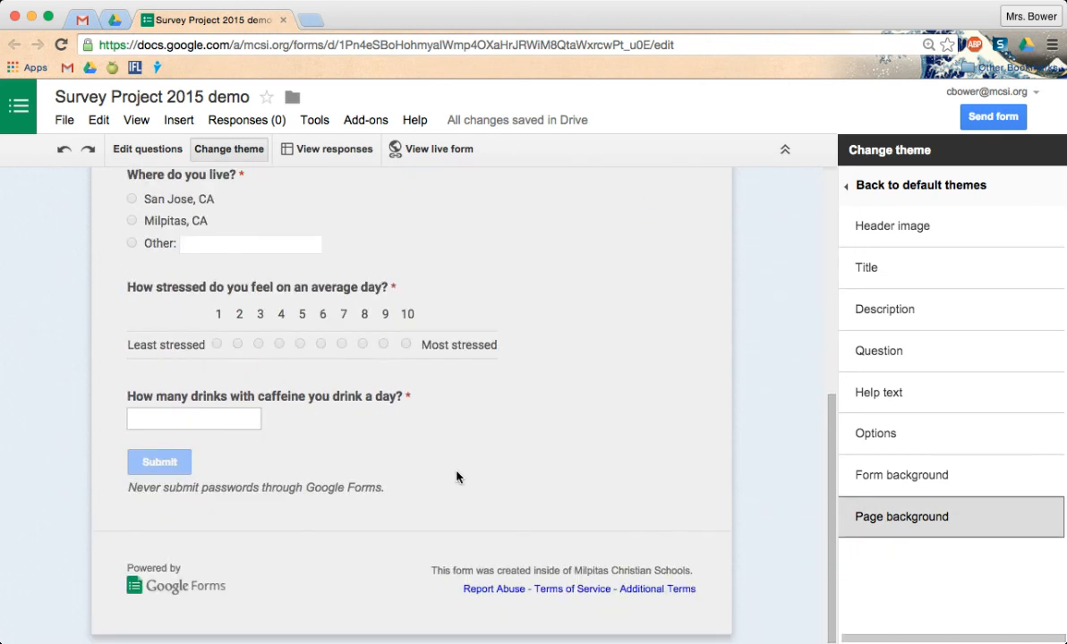
Return to question editing and set the confirmation page to hide the submit-another-response link and publish a public link to form results
click(147, 149)
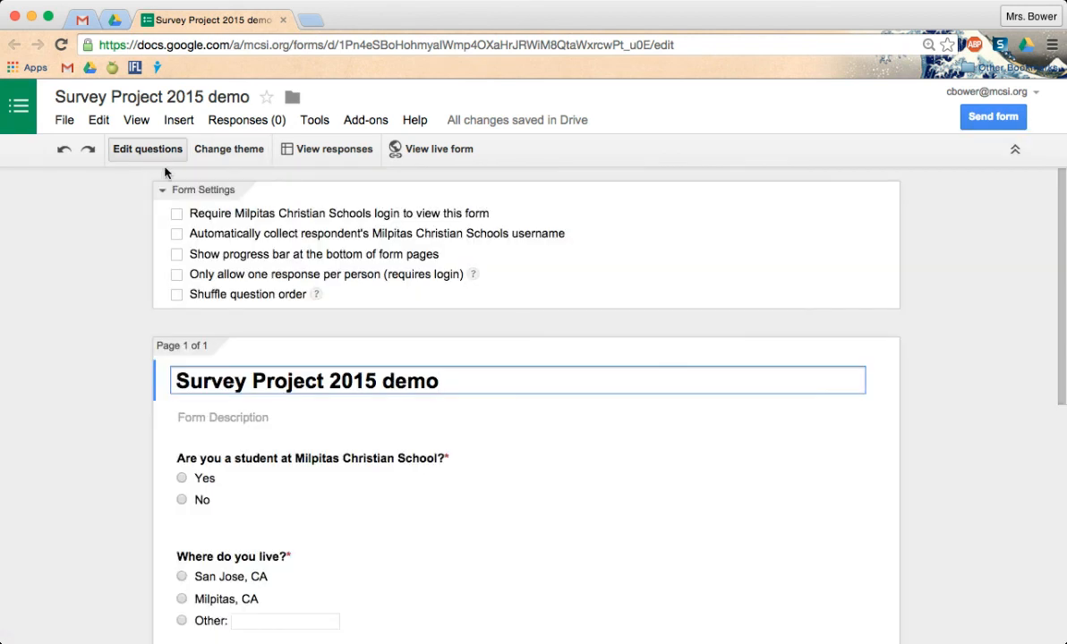
scroll(126, 442, down, 10)
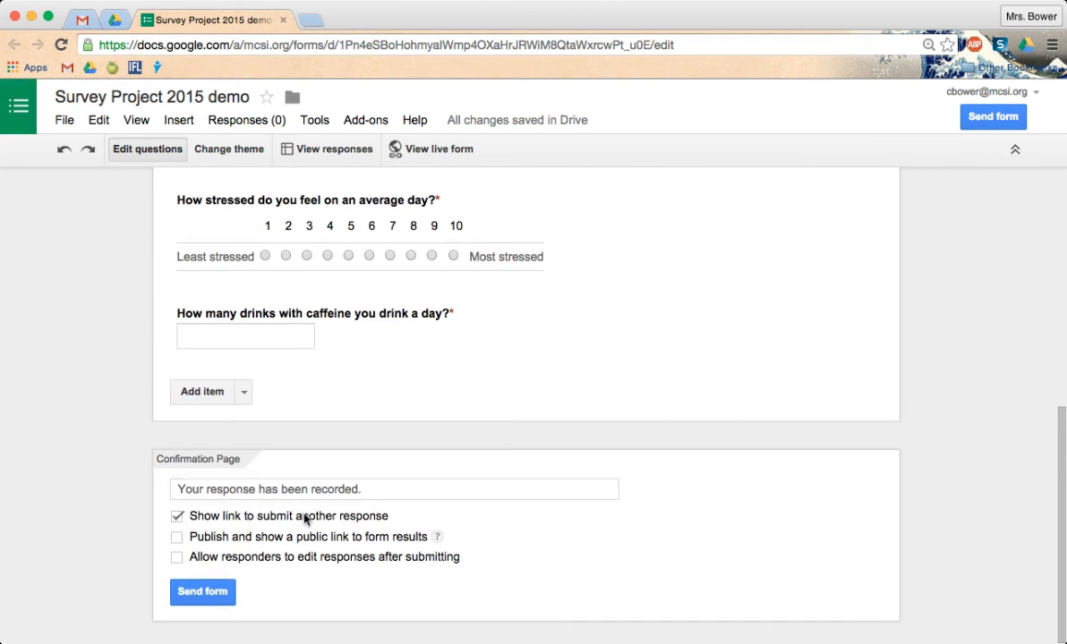
click(176, 517)
click(176, 537)
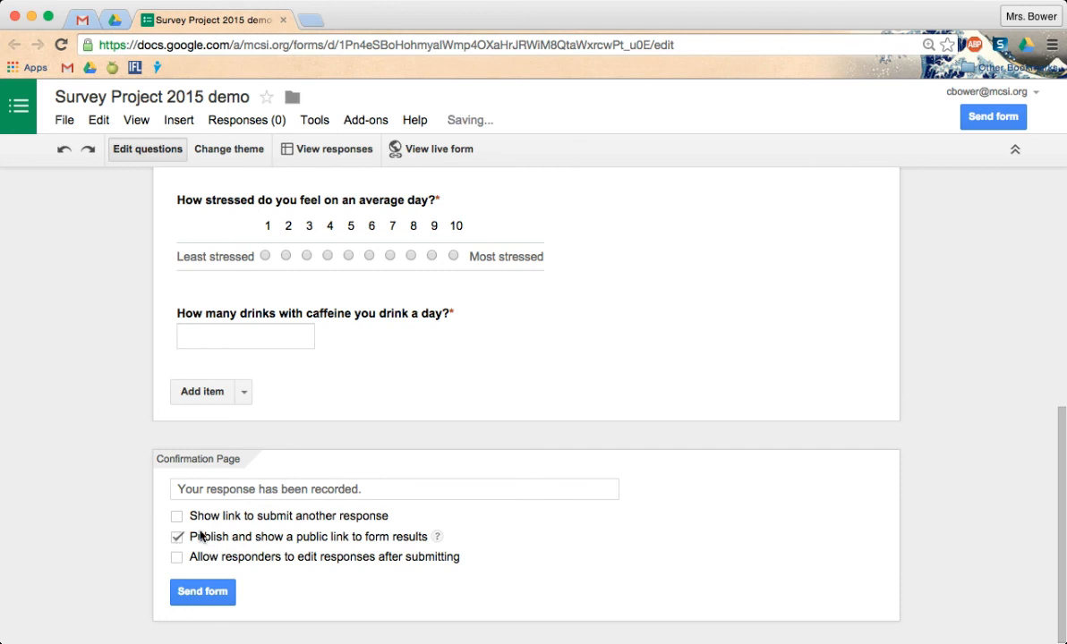
Replace the confirmation message with "Thank you for taking the time to participate in my survey."
click(382, 490)
drag(382, 490, 172, 488)
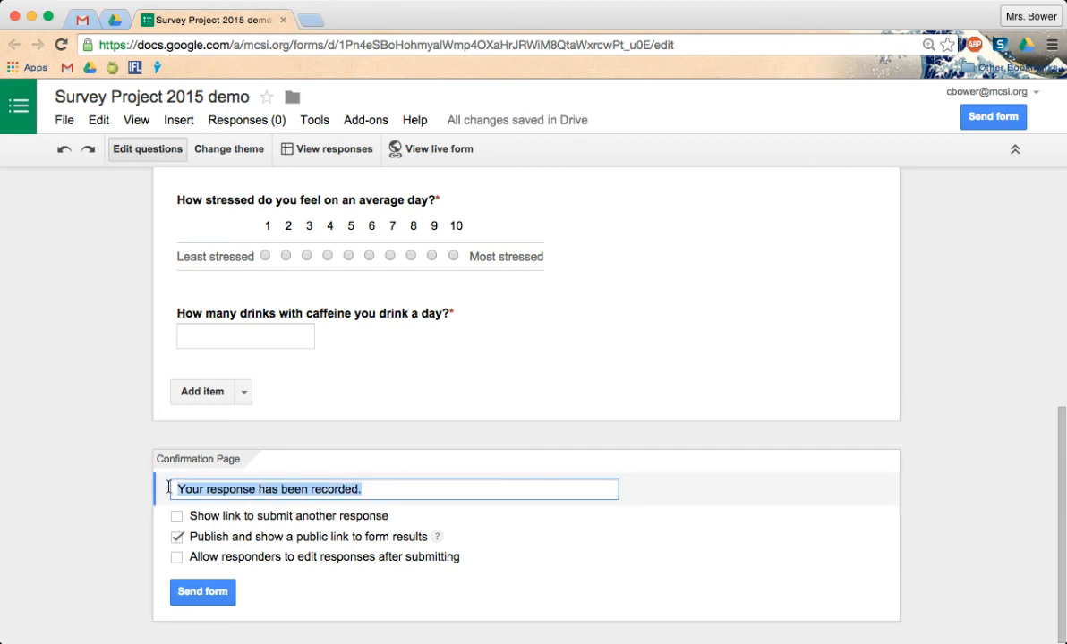
text(T)
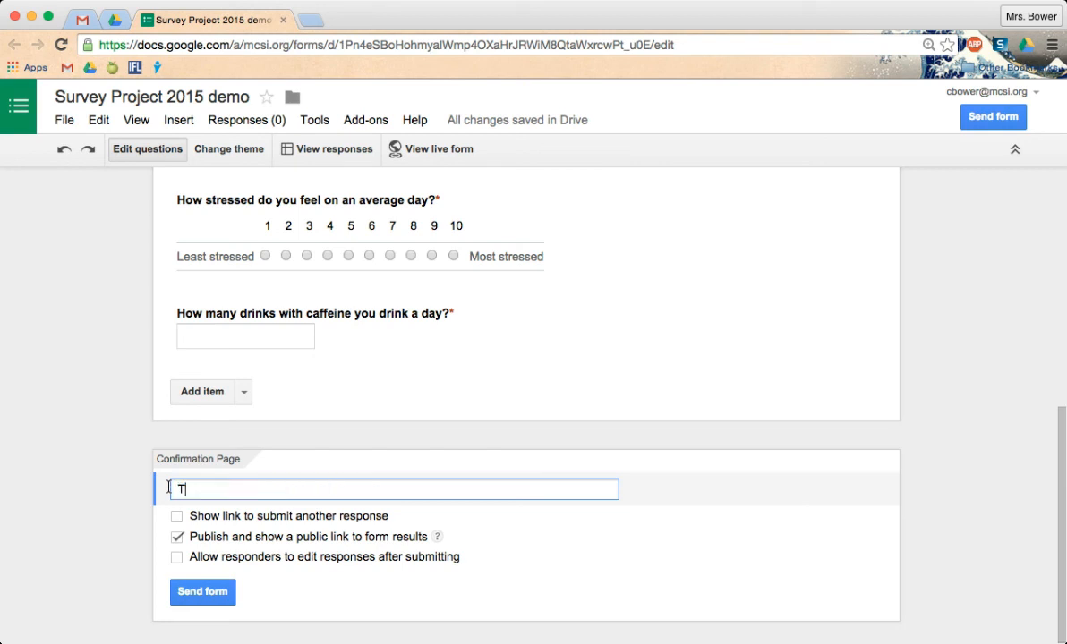
text(hank you for taking the time to particip)
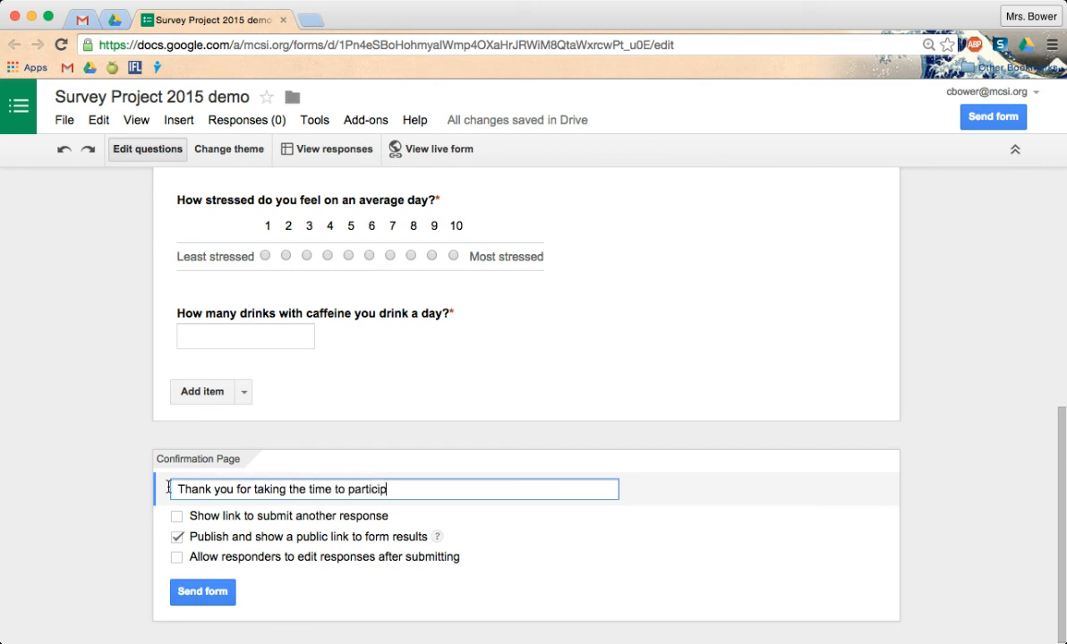
text(my survey)
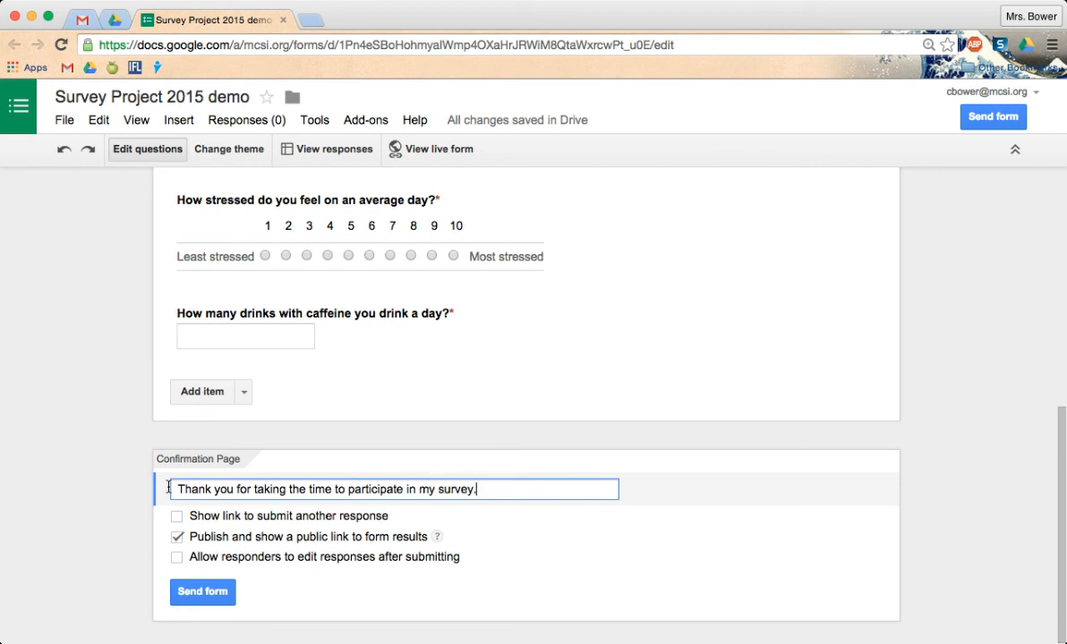
text(.)
scroll(286, 386, up, 5)
scroll(285, 381, up, 2)
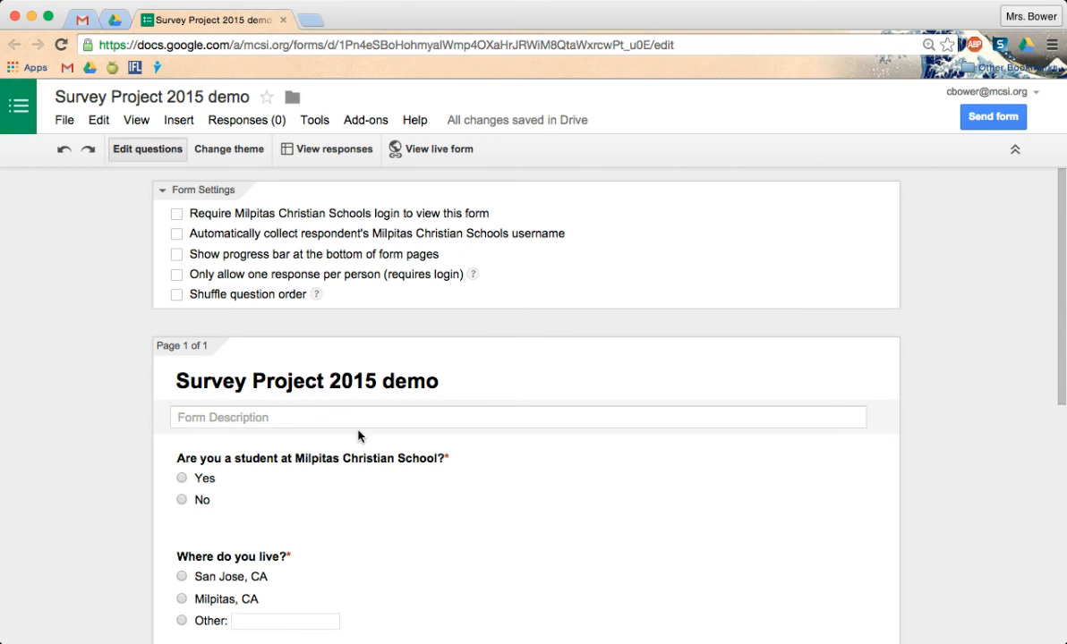
Add the form description "Please take this survey for my technology project at school" beneath the form title
scroll(359, 435, down, 10)
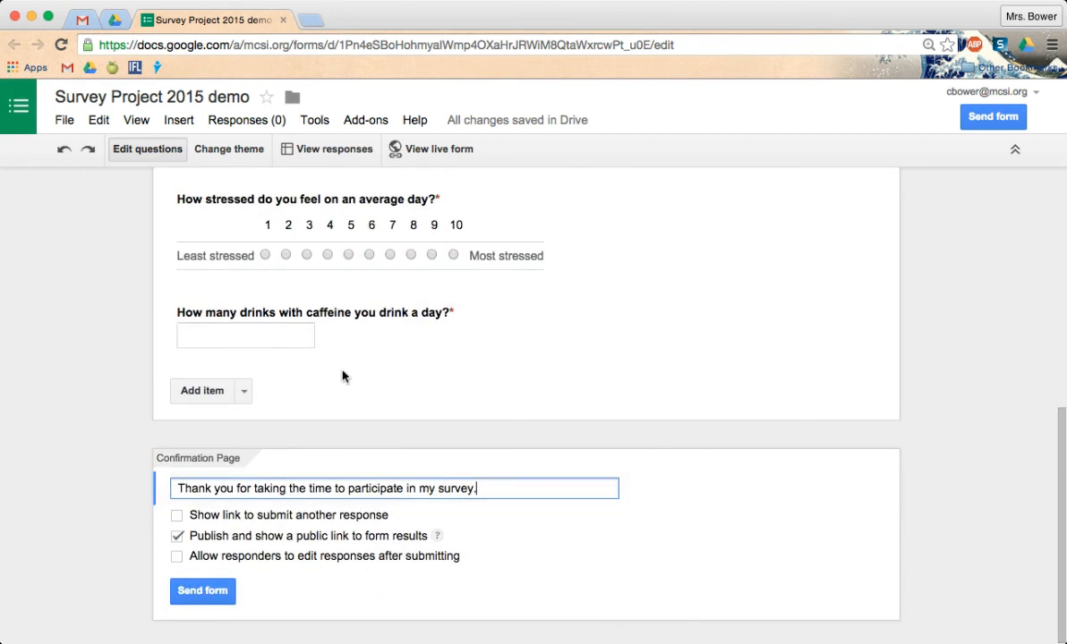
scroll(345, 368, up, 8)
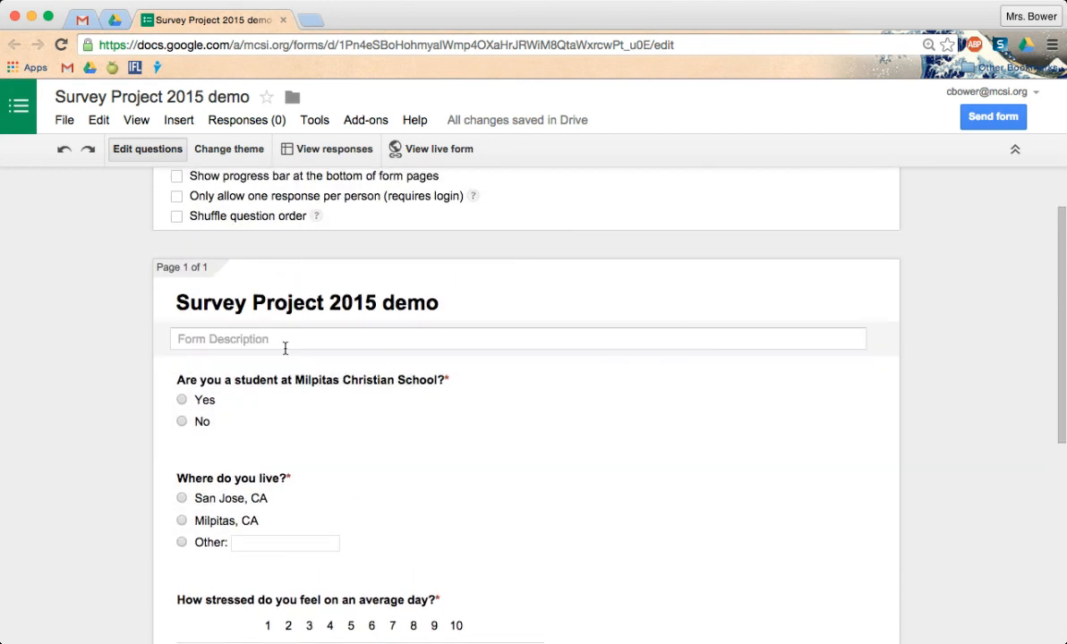
click(290, 338)
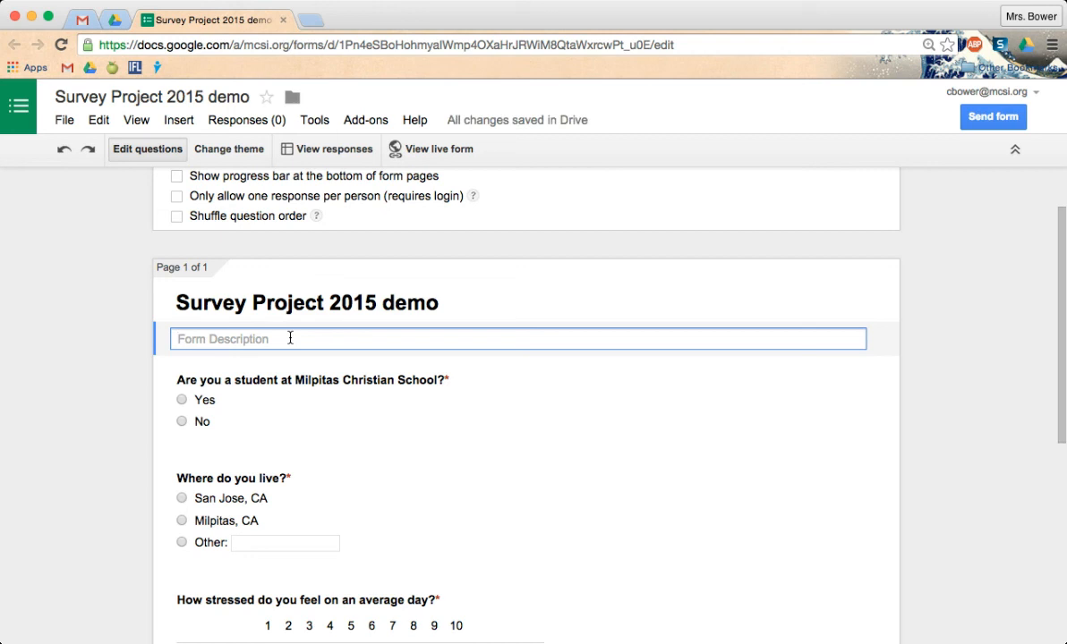
text(Please take this survey for my technology project at school)
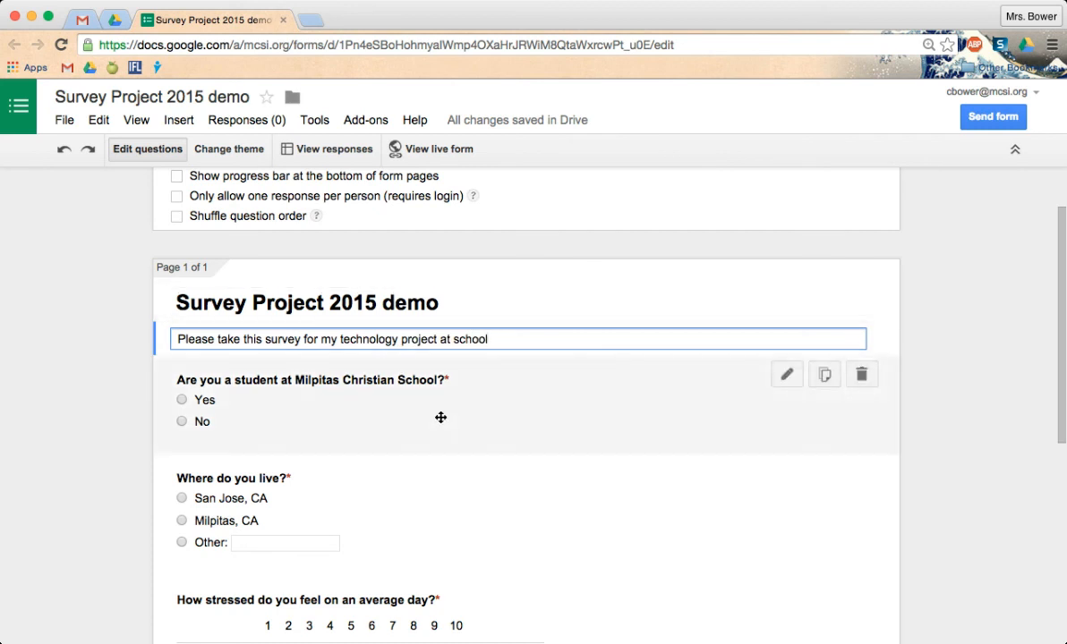
scroll(440, 421, down, 5)
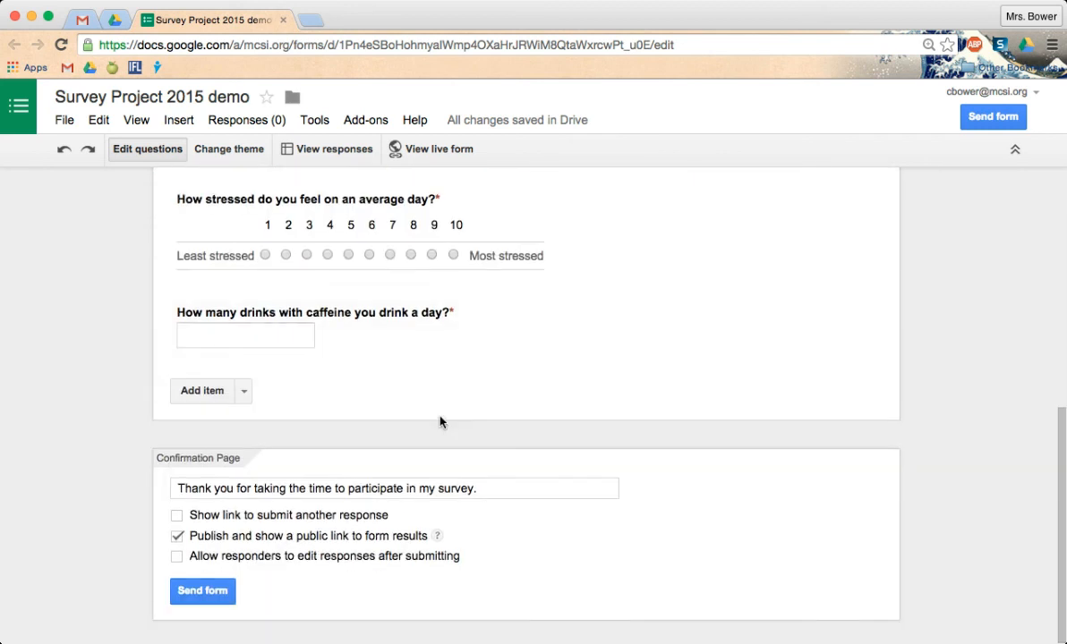
scroll(440, 422, up, 10)
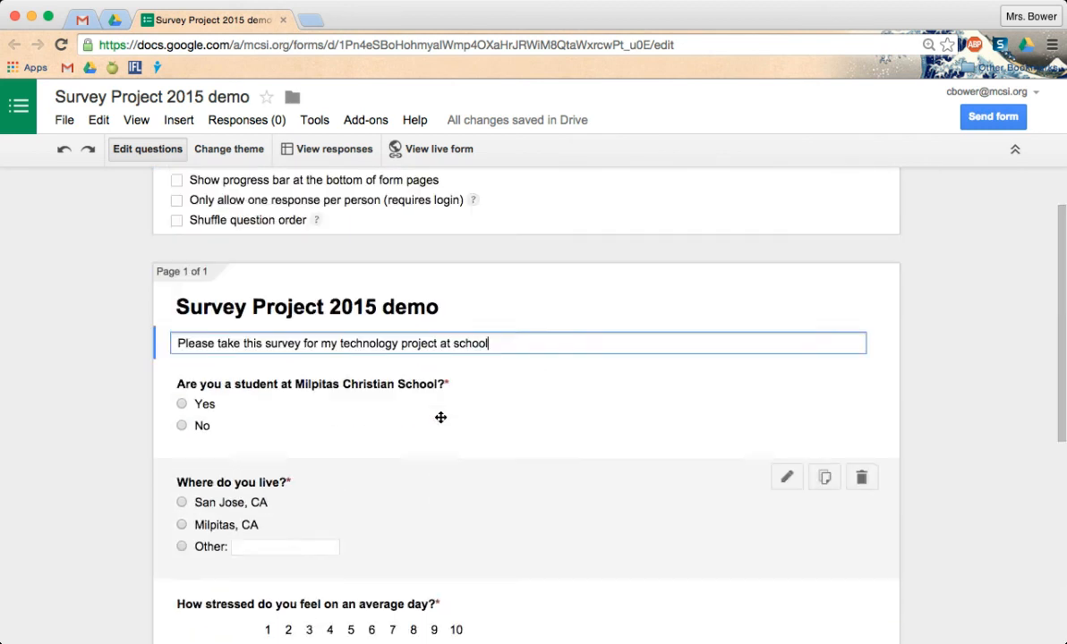
Switch the form's share link to a short URL in the sending options, select the link, and finish
click(980, 119)
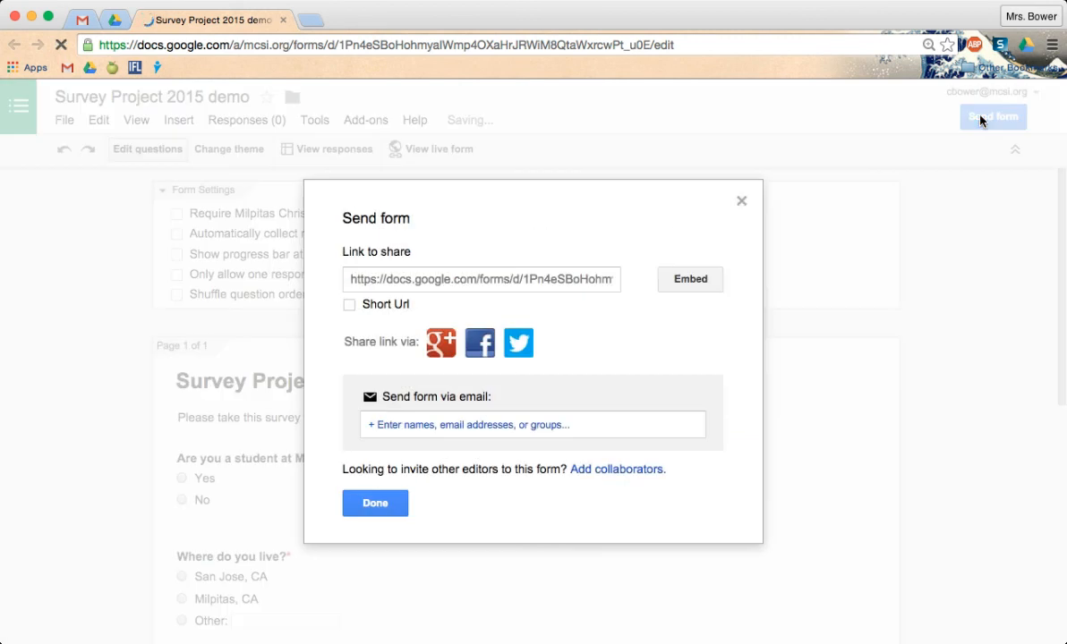
click(397, 282)
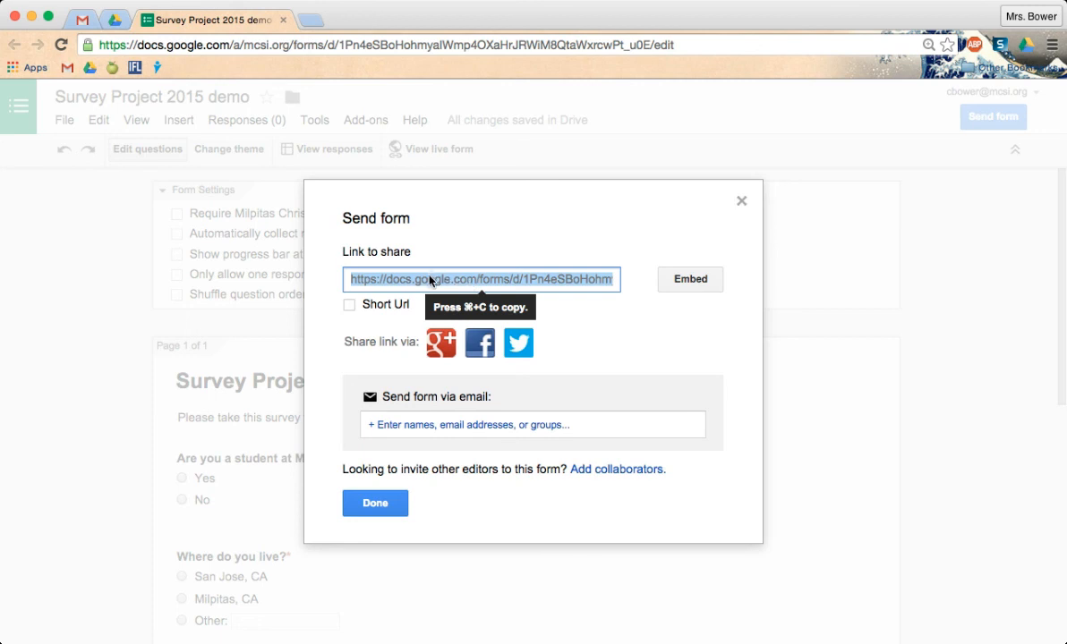
click(350, 304)
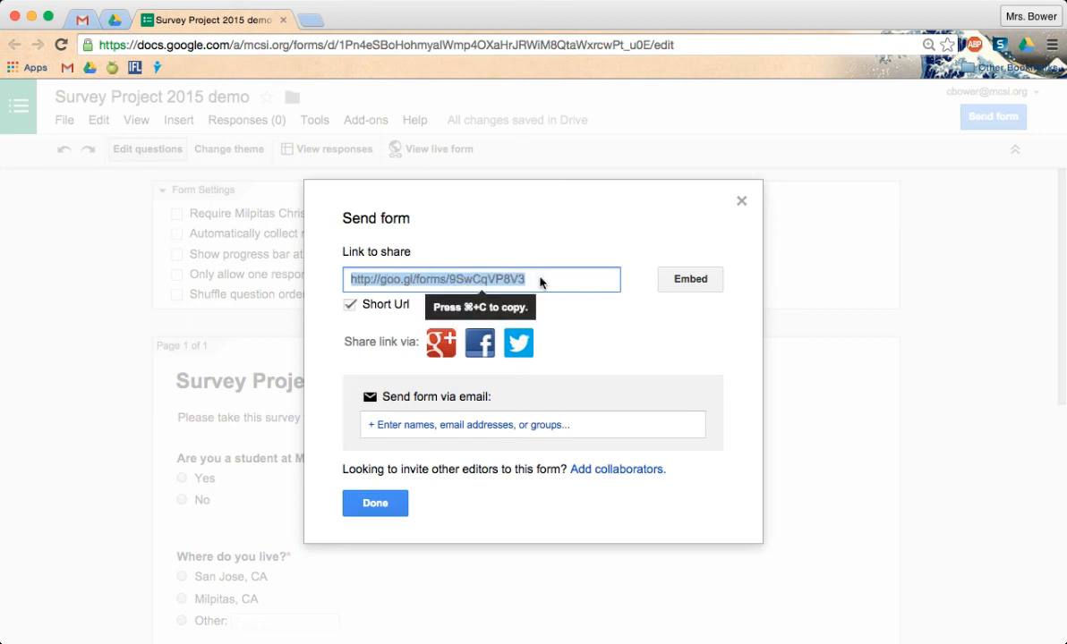
click(373, 504)
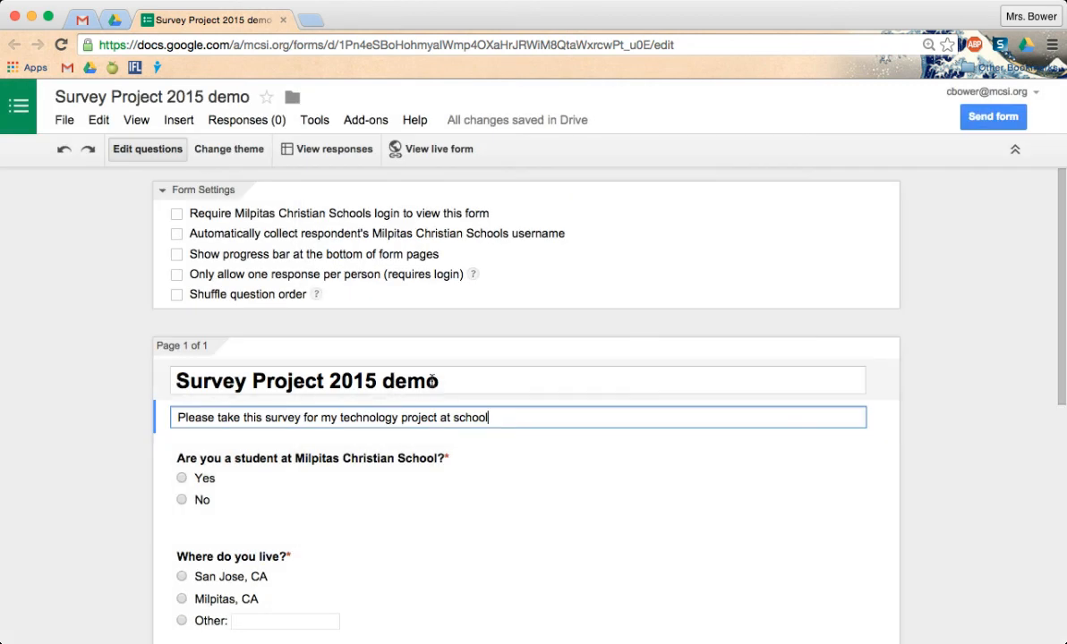
scroll(432, 380, down, 5)
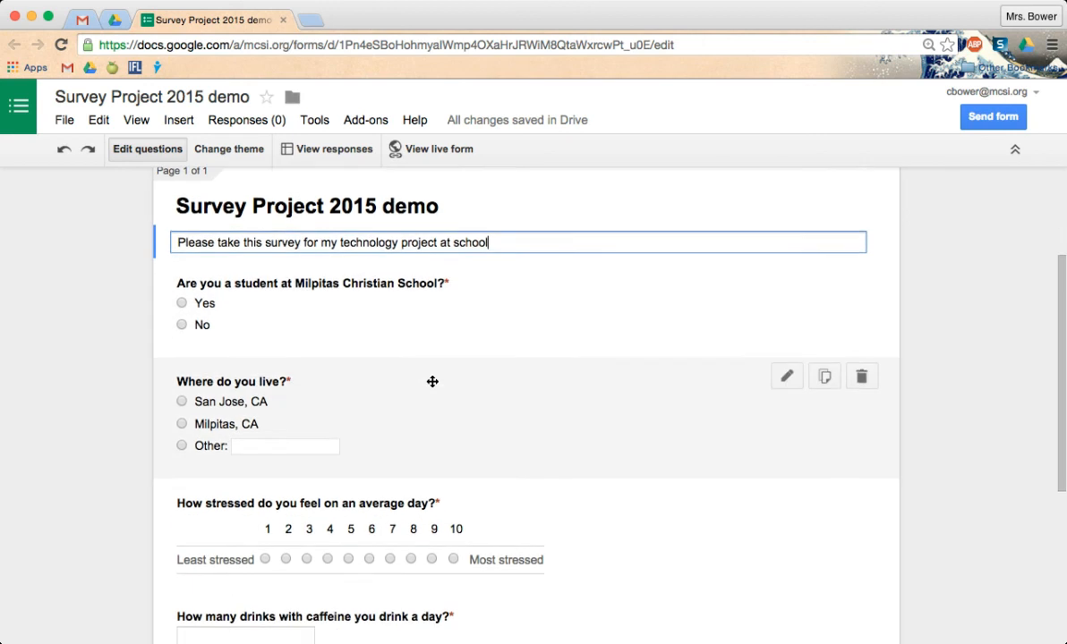
scroll(432, 381, down, 1)
scroll(432, 382, up, 6)
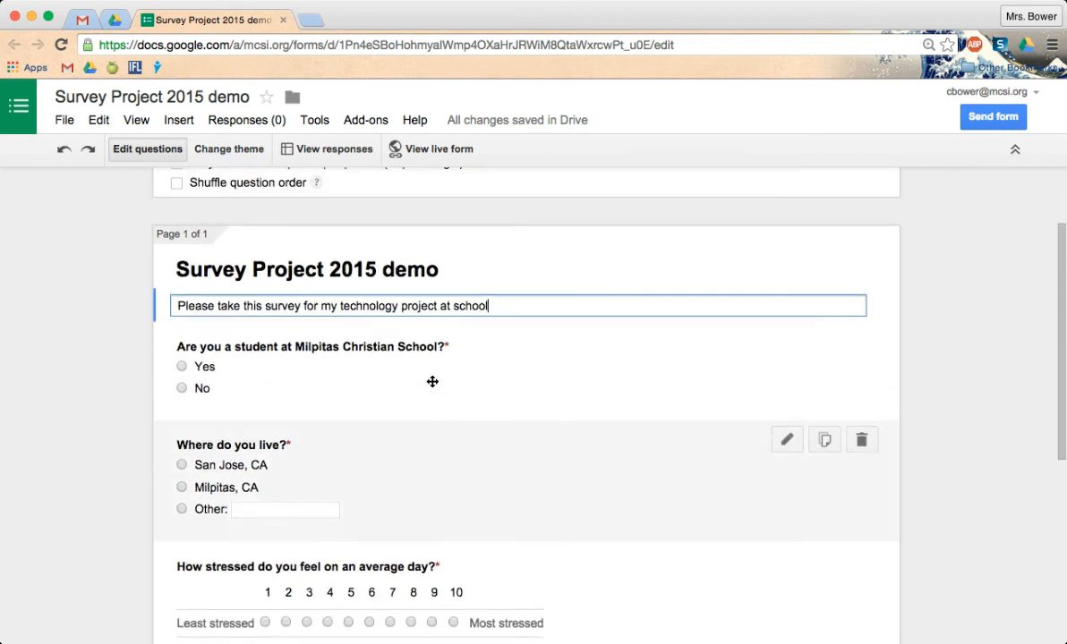
scroll(432, 381, down, 5)
scroll(432, 381, down, 6)
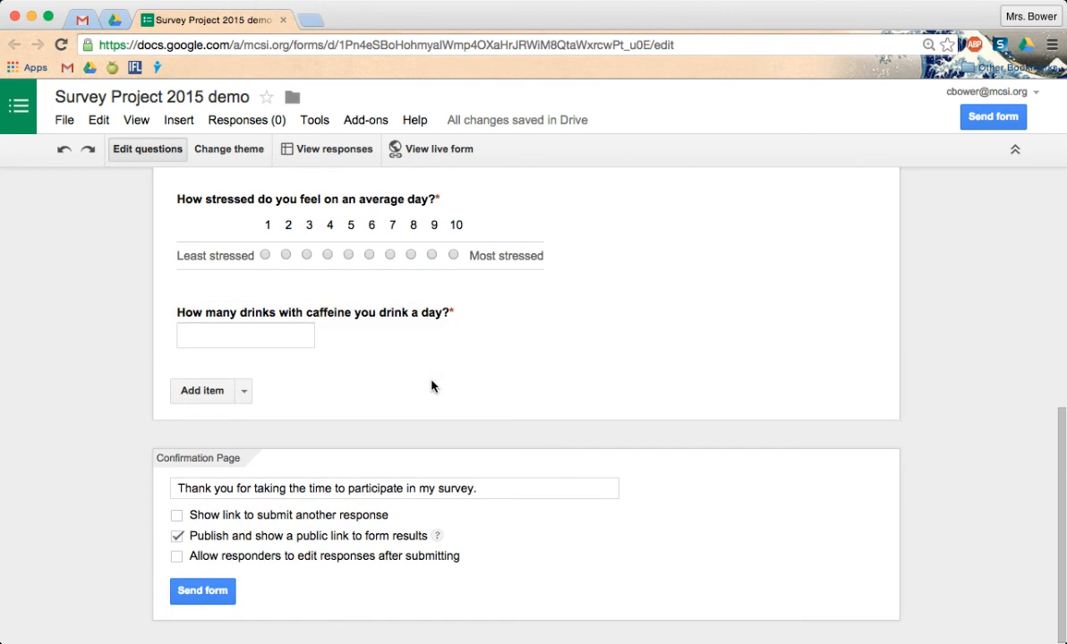
scroll(433, 381, up, 5)
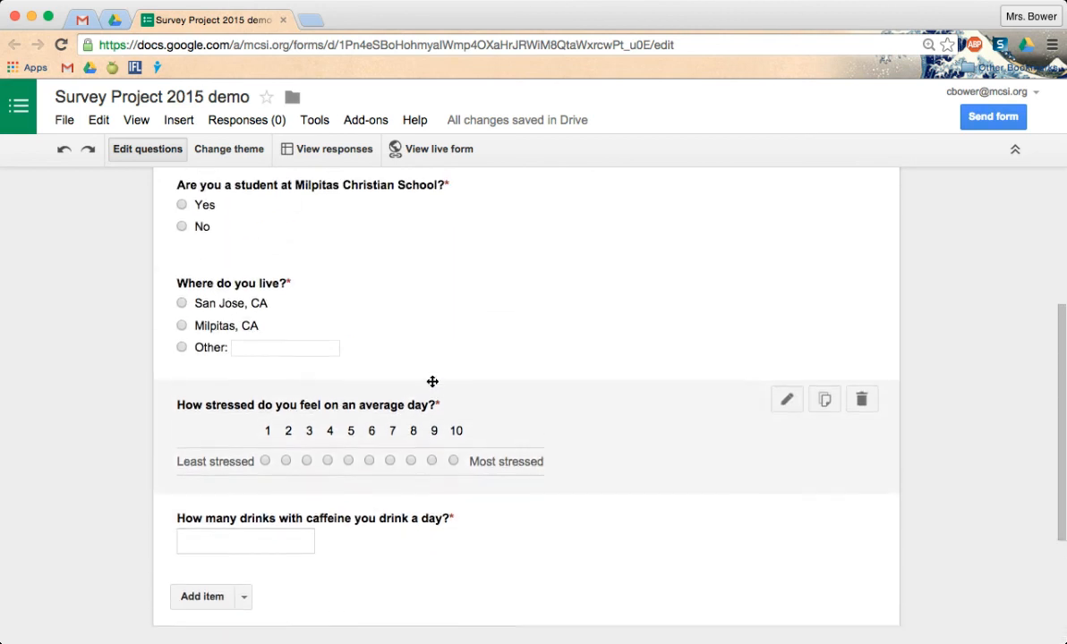